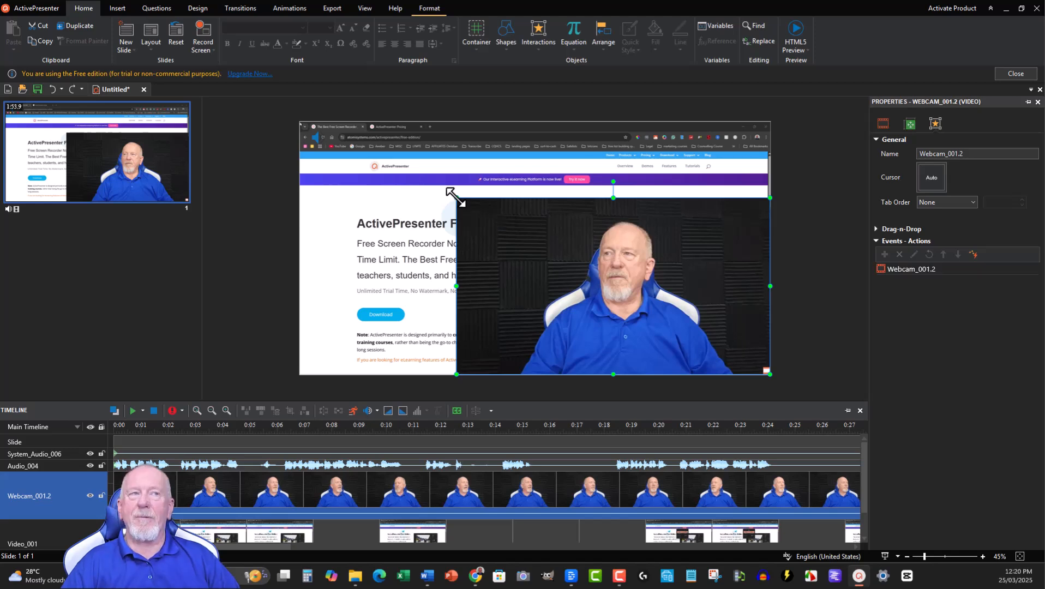
# Step: Reposition the webcam video over the screen recording and shrink it proportionally to about half its size
pyautogui.moveTo(583, 287)
pyautogui.mouseDown()
pyautogui.moveTo(484, 261)
pyautogui.moveTo(498, 278)
pyautogui.moveTo(583, 290)
pyautogui.mouseUp()
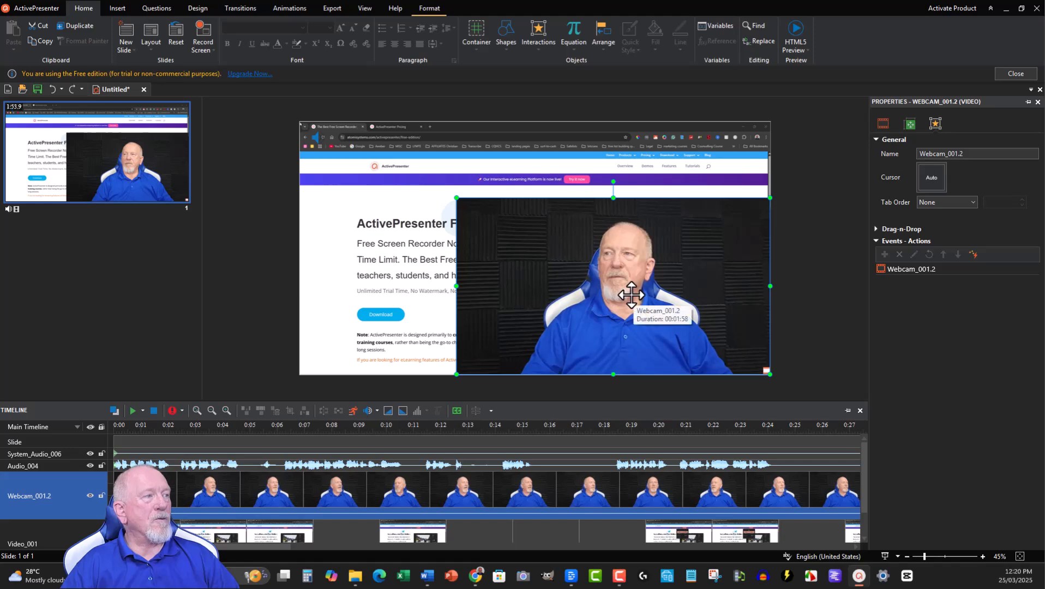
pyautogui.moveTo(624, 296); pyautogui.dragTo(581, 271)
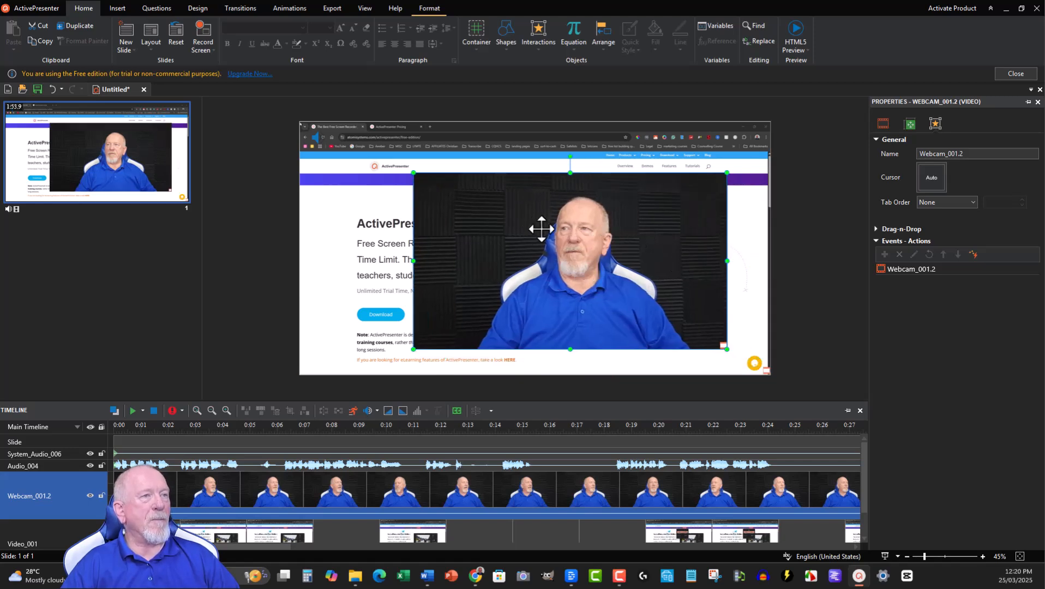
pyautogui.moveTo(558, 256); pyautogui.dragTo(591, 266)
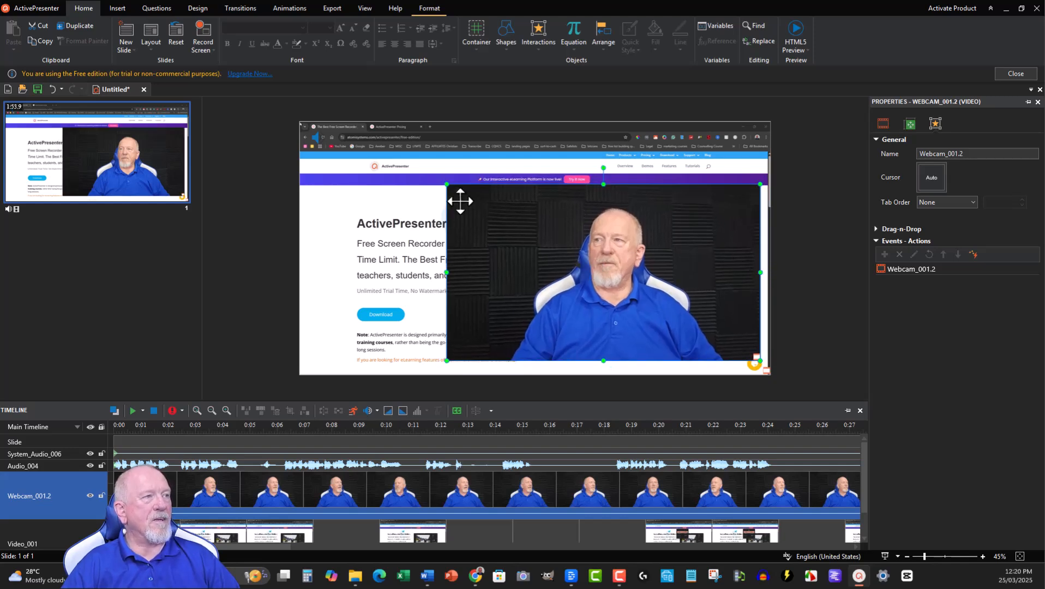
pyautogui.moveTo(447, 184); pyautogui.dragTo(605, 306)
pyautogui.moveTo(687, 308); pyautogui.dragTo(662, 300)
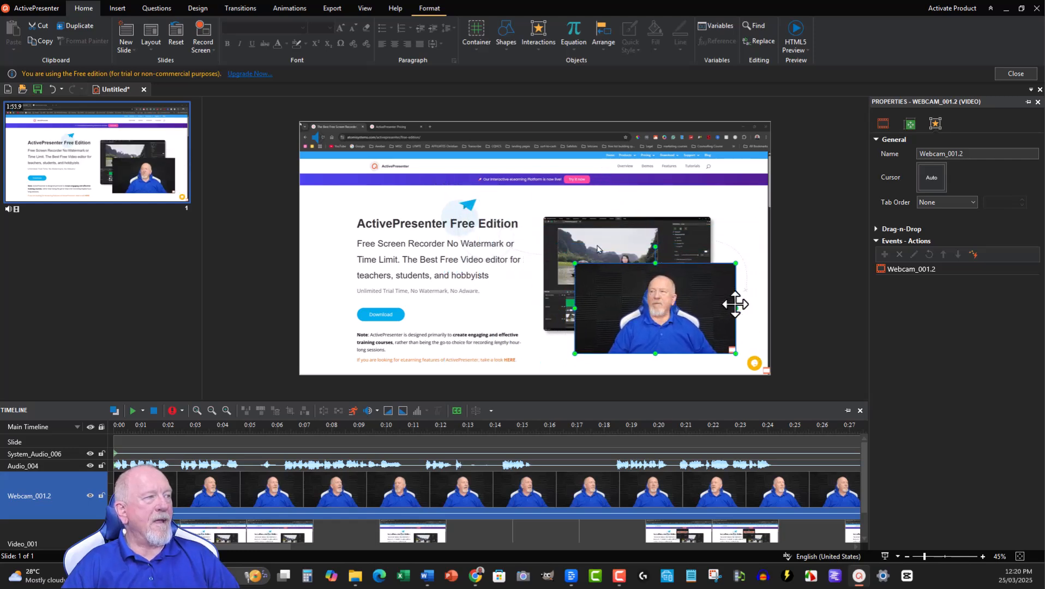
# Step: Place the webcam video at the slide's lower-left corner and slightly enlarge the screen recording video beyond the slide's edges
pyautogui.moveTo(734, 304); pyautogui.dragTo(417, 313)
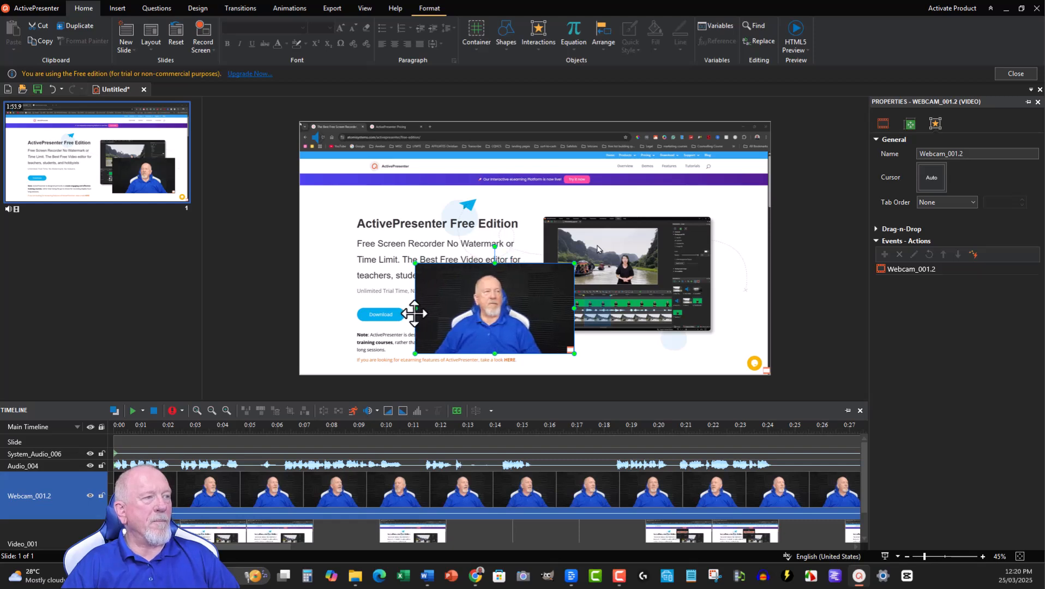
pyautogui.moveTo(516, 319); pyautogui.dragTo(393, 349)
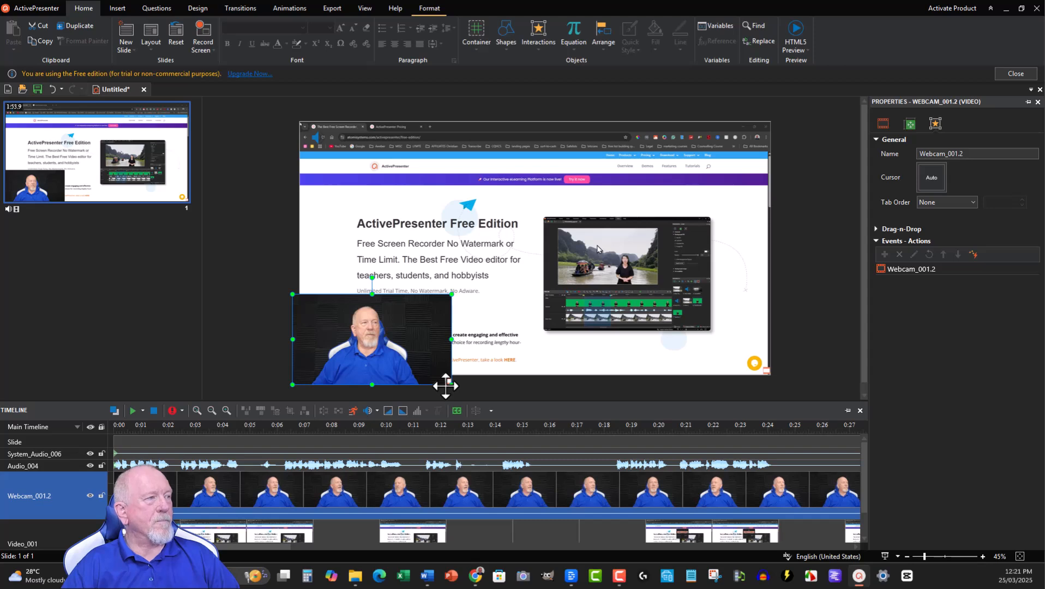
pyautogui.click(765, 373)
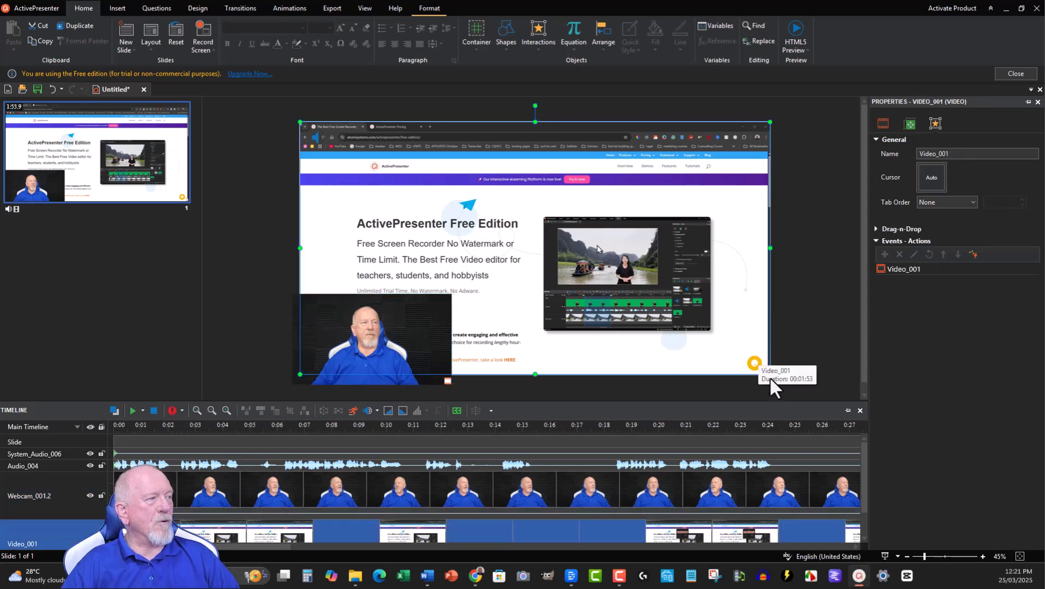
pyautogui.moveTo(765, 375); pyautogui.dragTo(779, 385)
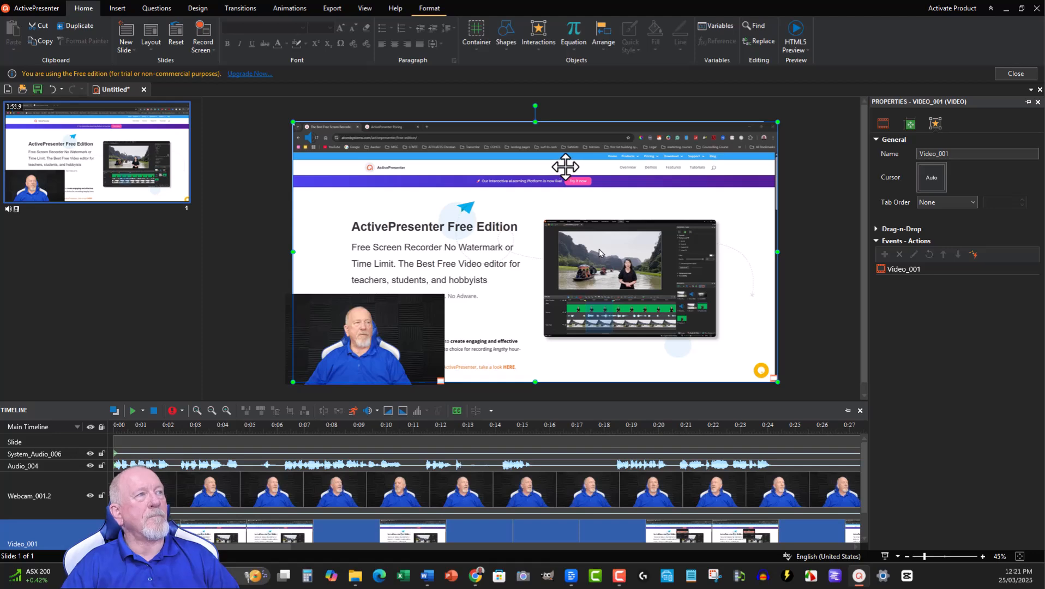
# Step: Switch to the browser and examine the Standard and Pro prices, features, volume discounts and upgrade terms on the ActivePresenter Pricing page
pyautogui.click(1004, 9)
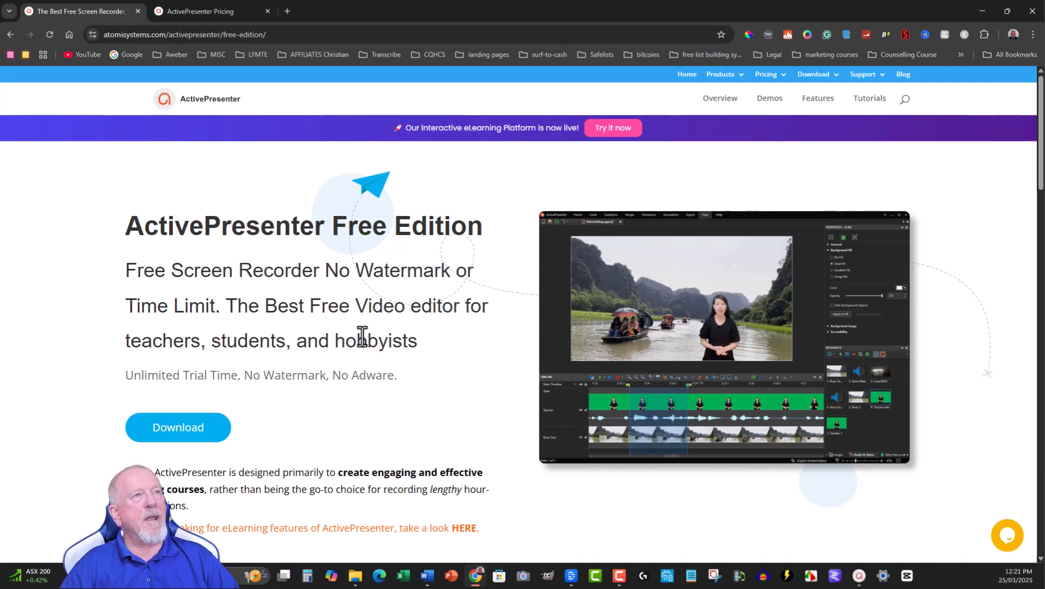
pyautogui.click(202, 7)
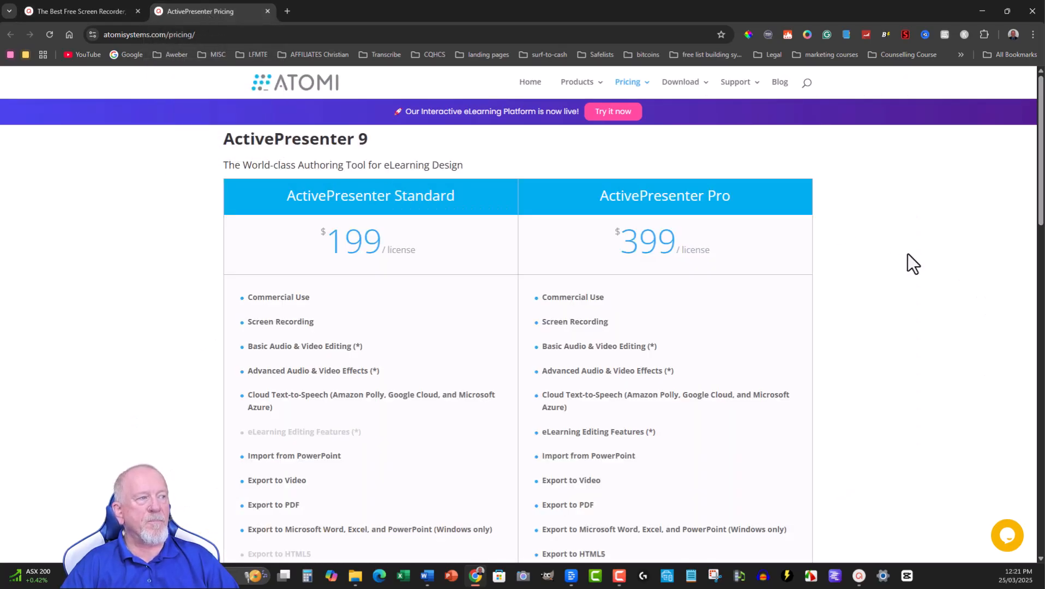
pyautogui.scroll(-1, 908, 254)
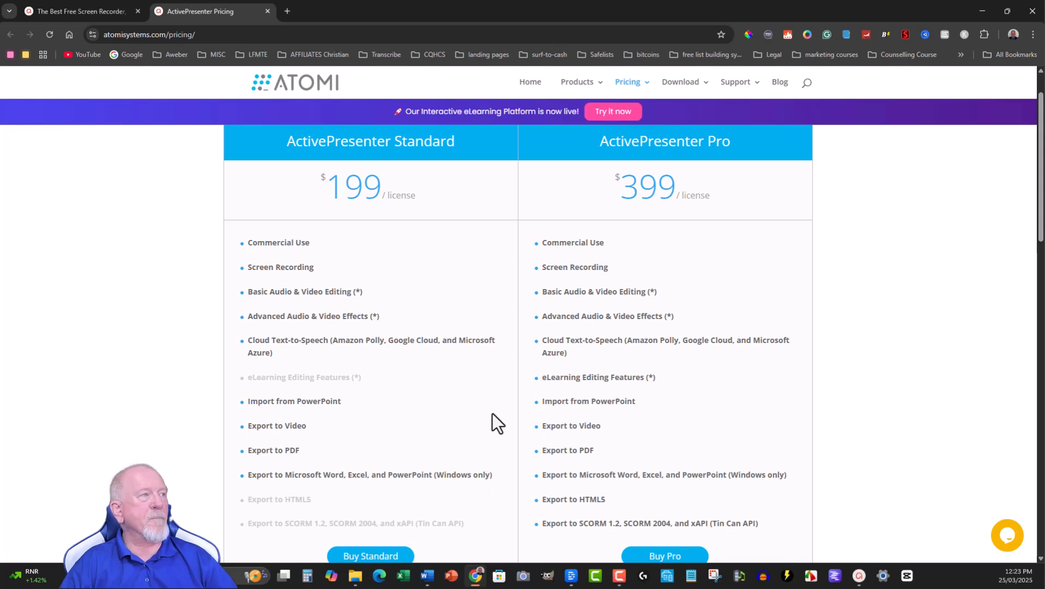
pyautogui.scroll(-2, 449, 368)
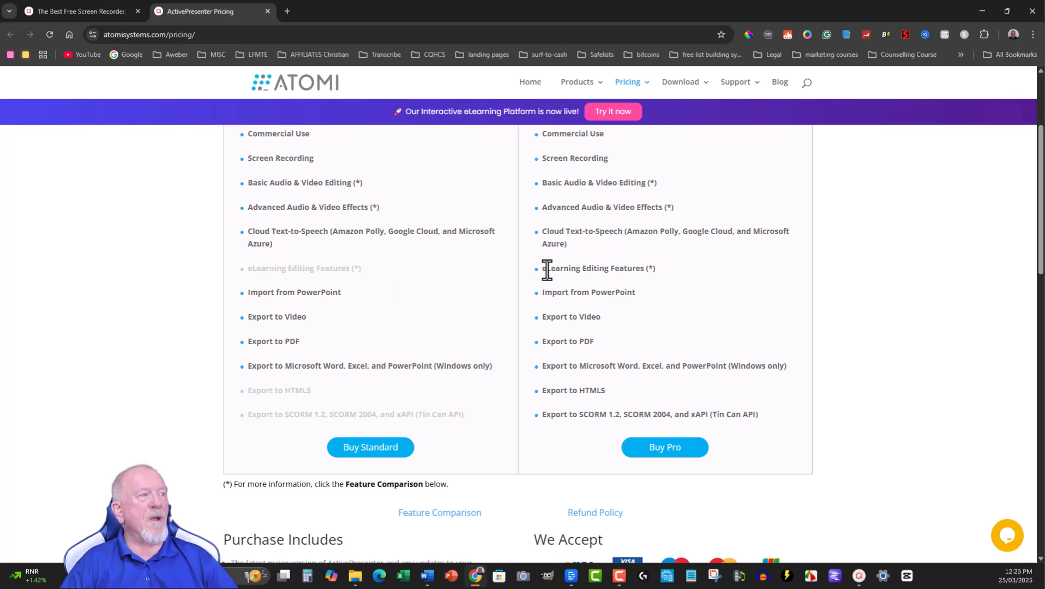
pyautogui.moveTo(548, 268); pyautogui.dragTo(661, 268)
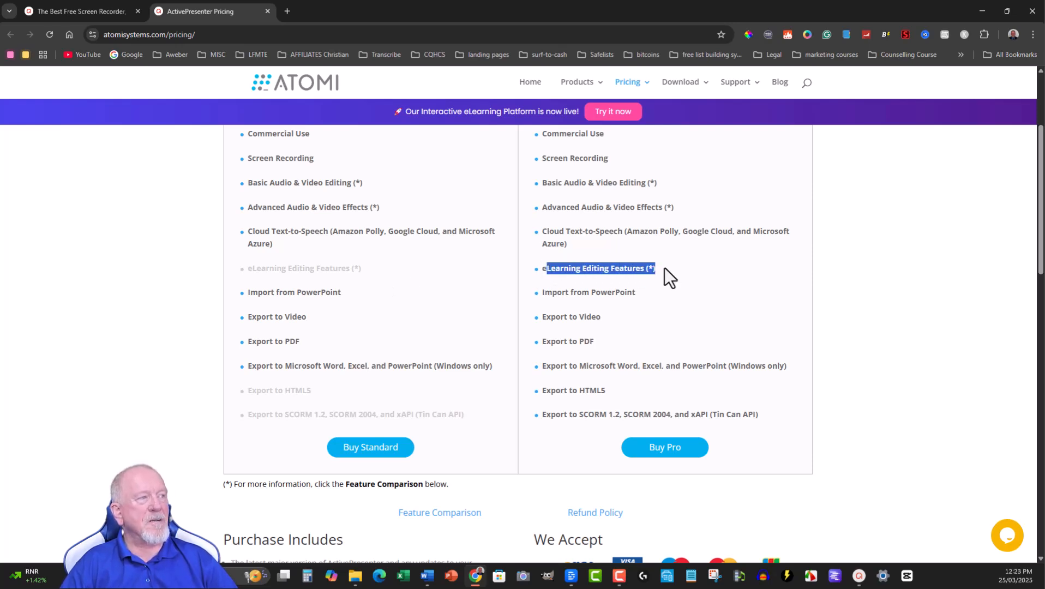
pyautogui.scroll(3, 693, 273)
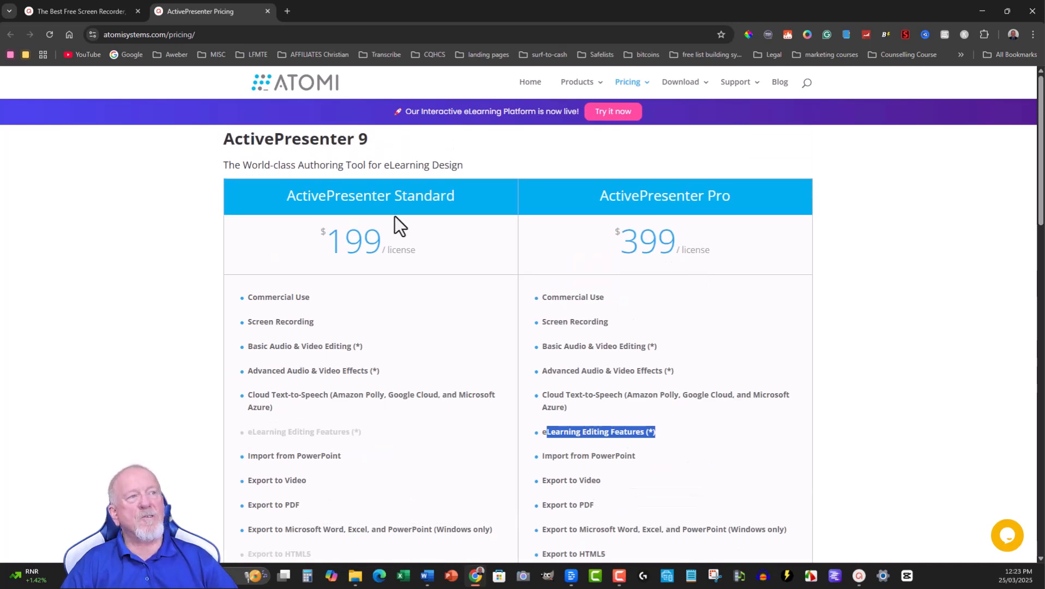
pyautogui.scroll(-7, 393, 220)
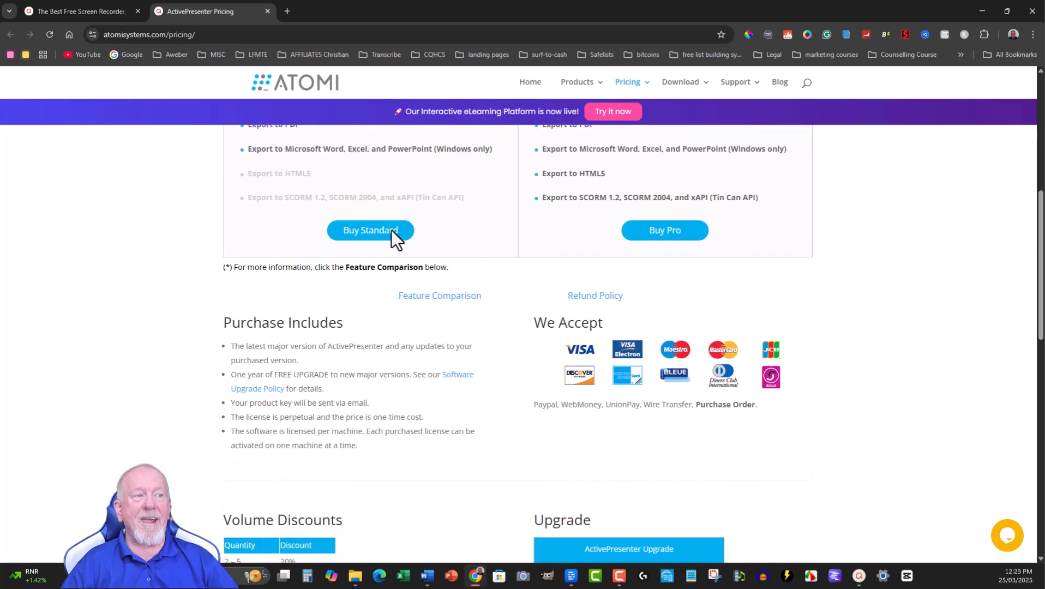
pyautogui.scroll(-4, 392, 234)
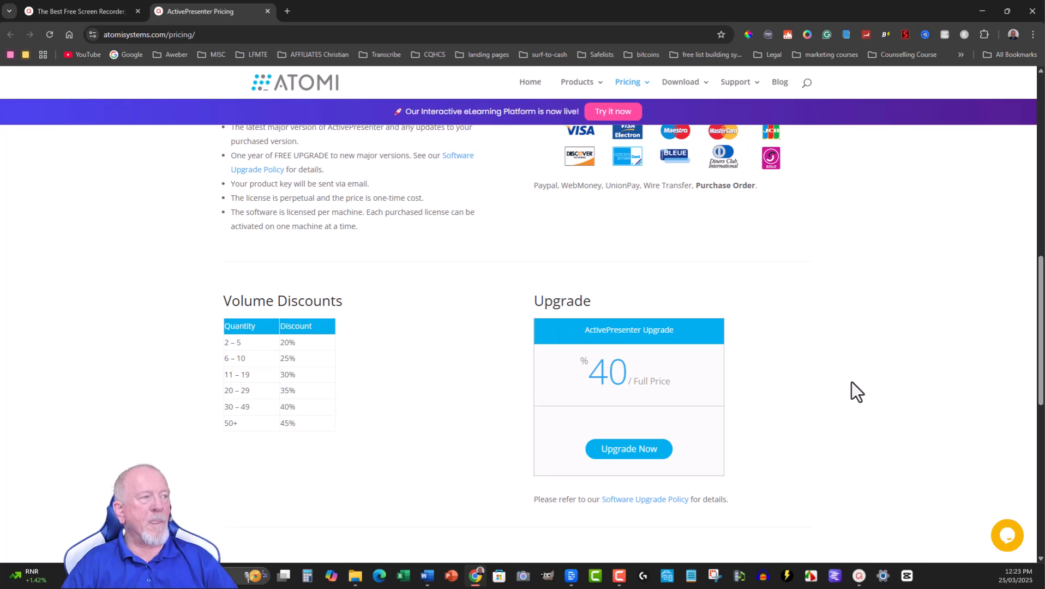
pyautogui.scroll(10, 817, 364)
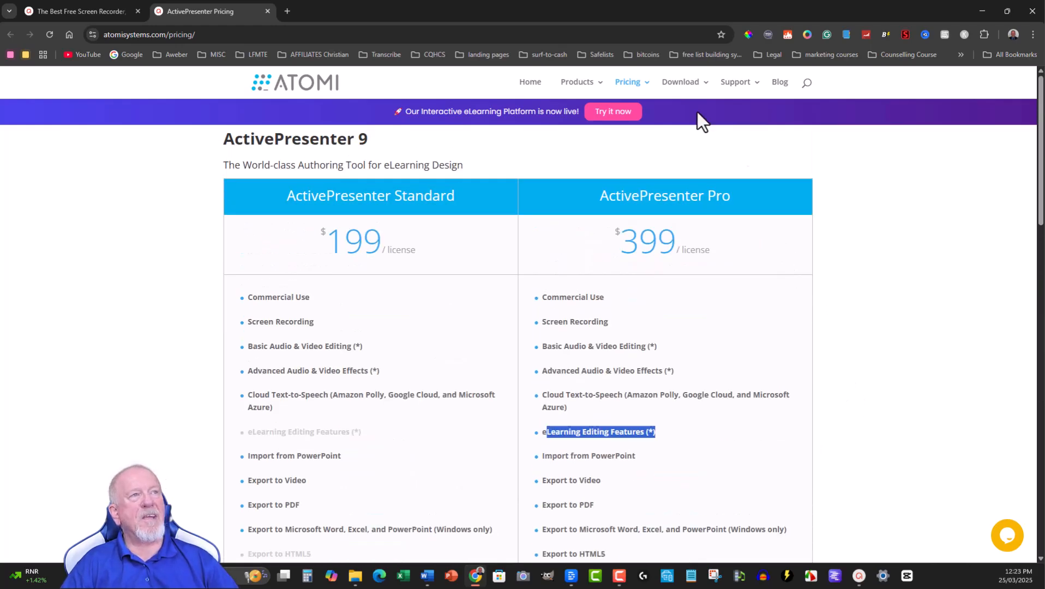
pyautogui.click(89, 9)
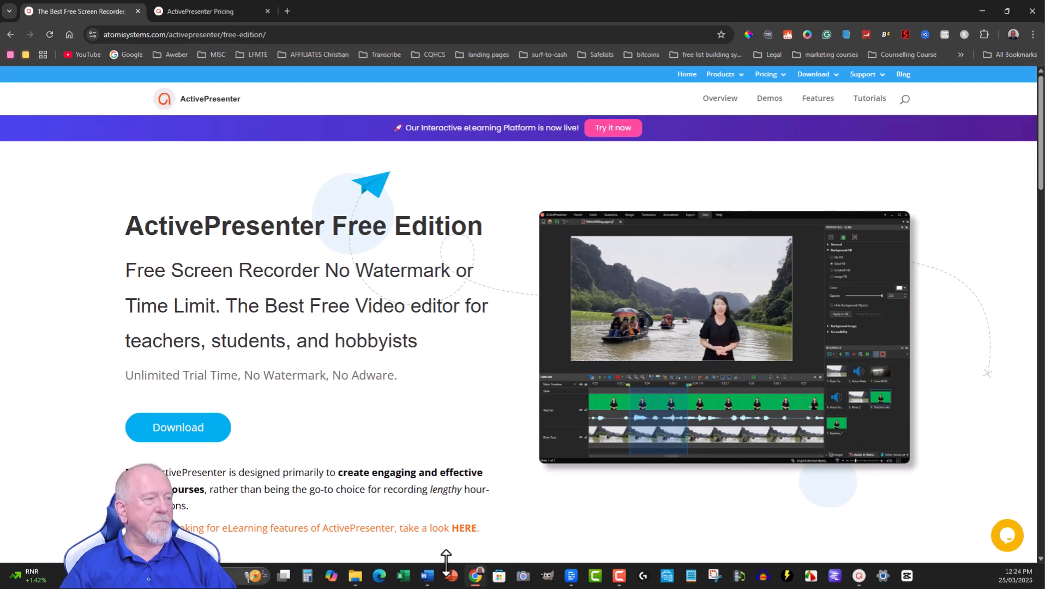
# Step: Switch back to ActivePresenter and close it without saving the changes to the untitled project
pyautogui.click(859, 576)
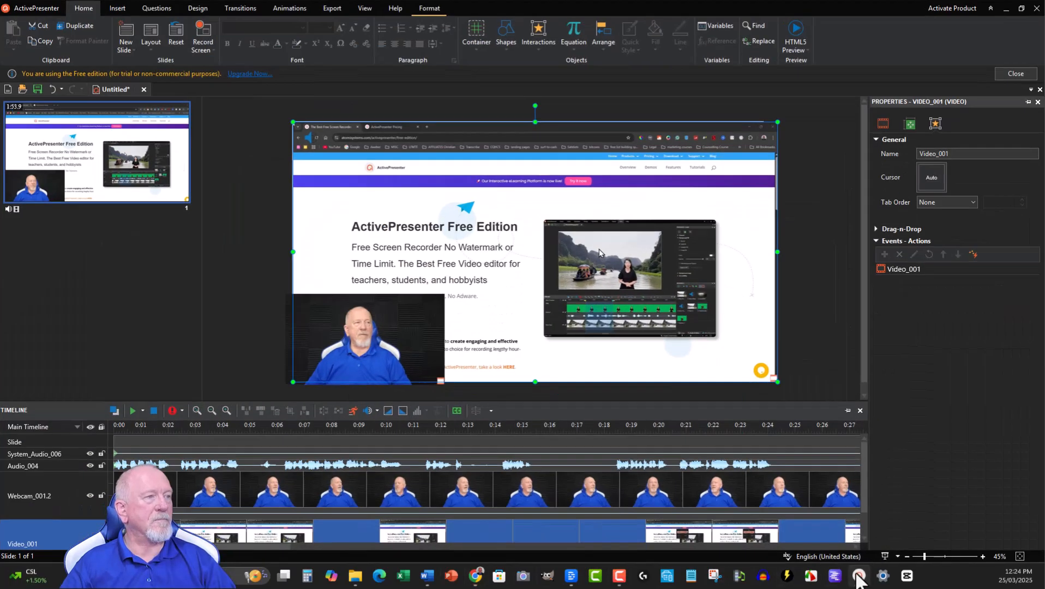
pyautogui.click(1036, 8)
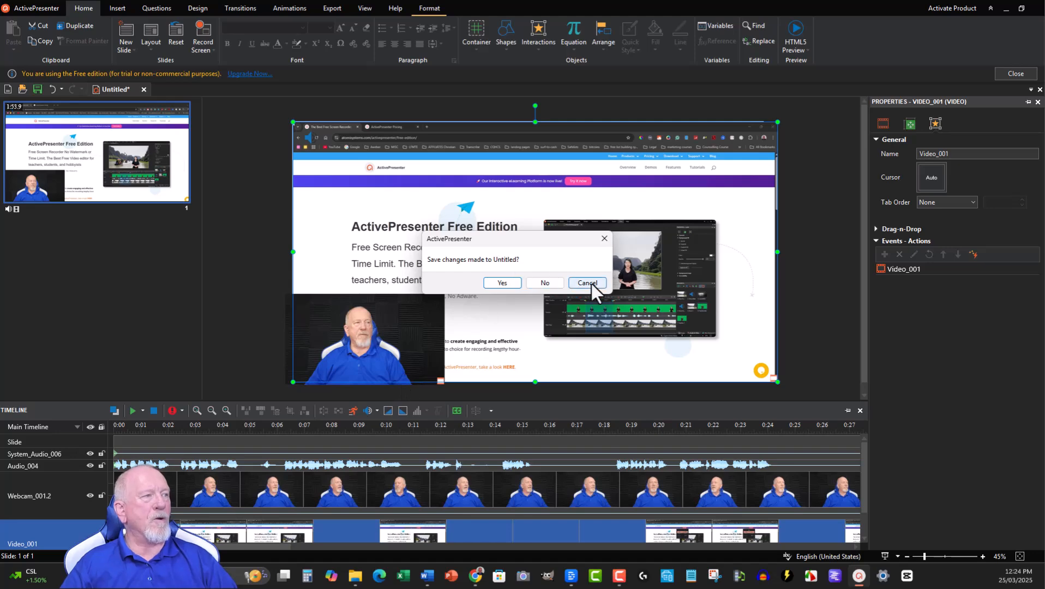
pyautogui.click(541, 283)
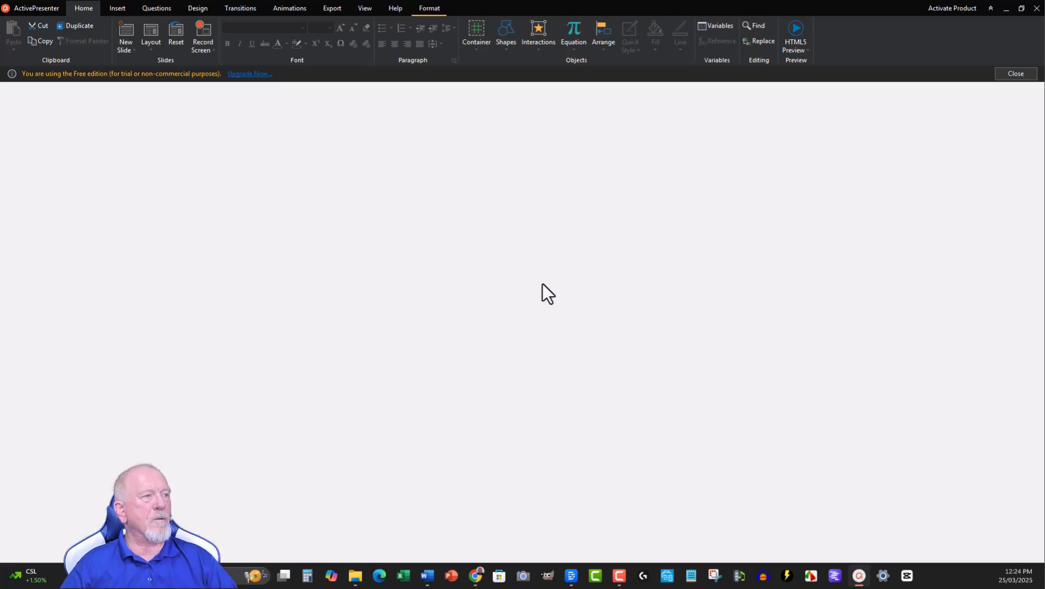
pyautogui.click(859, 575)
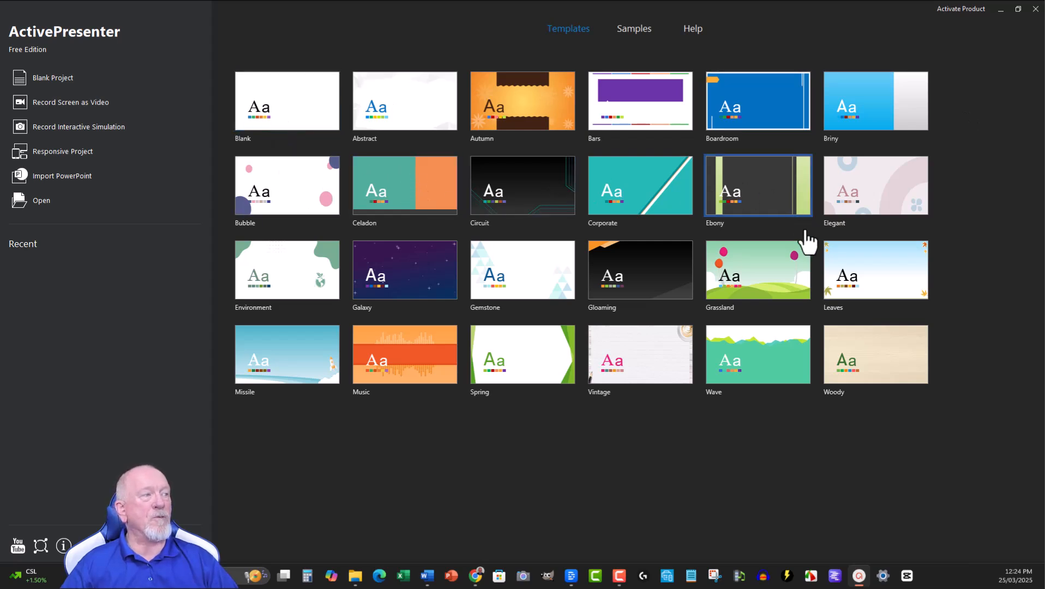
pyautogui.click(40, 79)
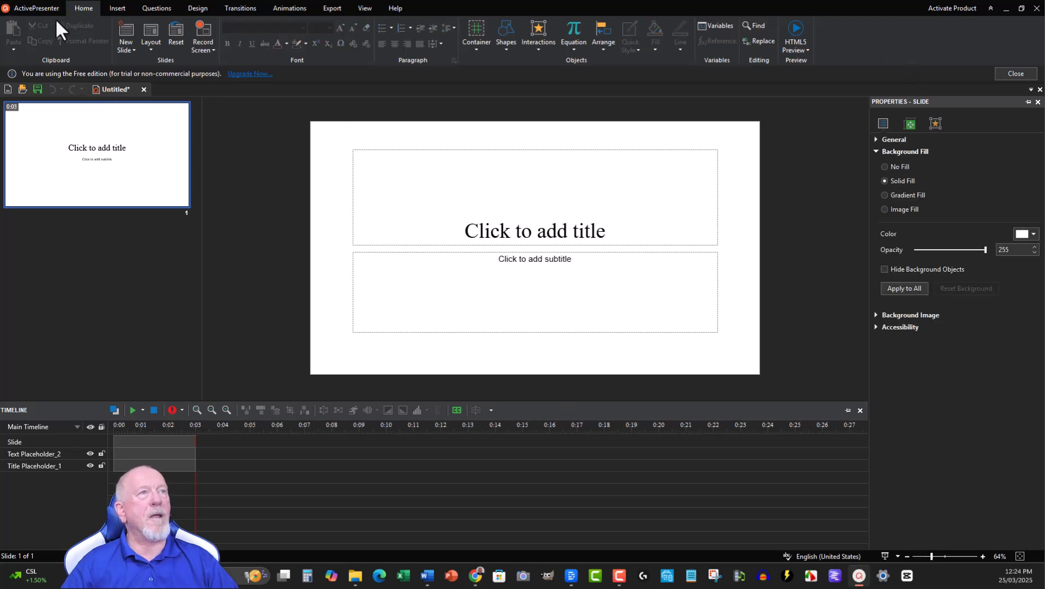
pyautogui.click(1037, 8)
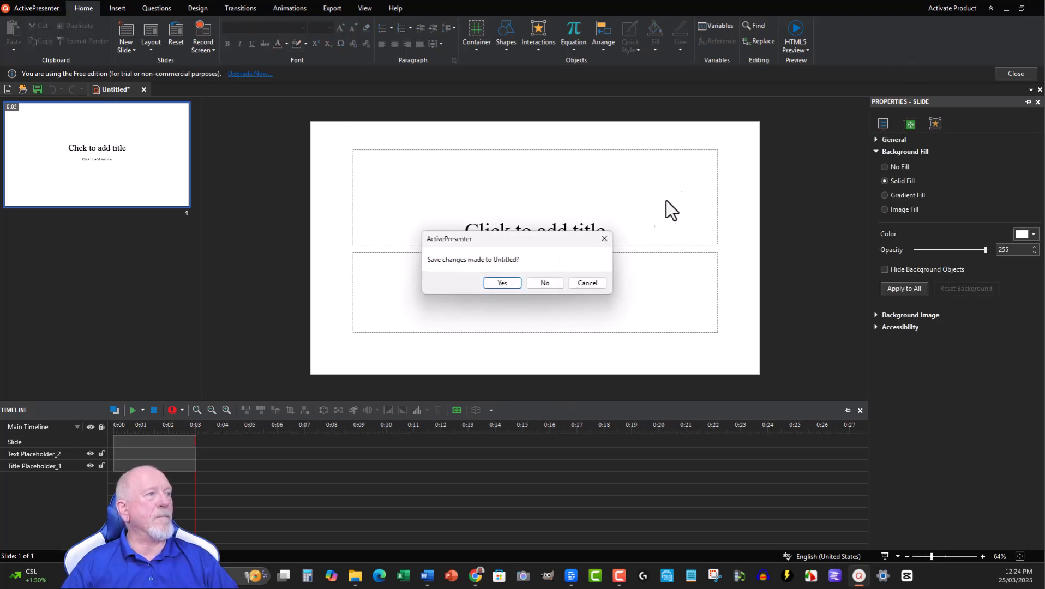
pyautogui.click(543, 283)
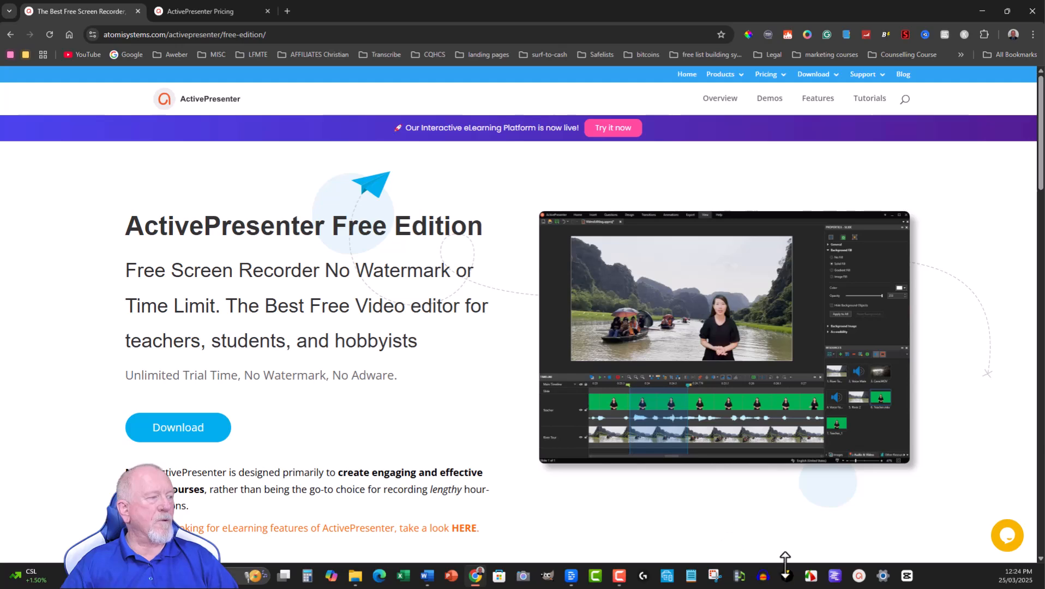
# Step: Launch ActivePresenter and start a new Record Screen as Video project
pyautogui.click(858, 579)
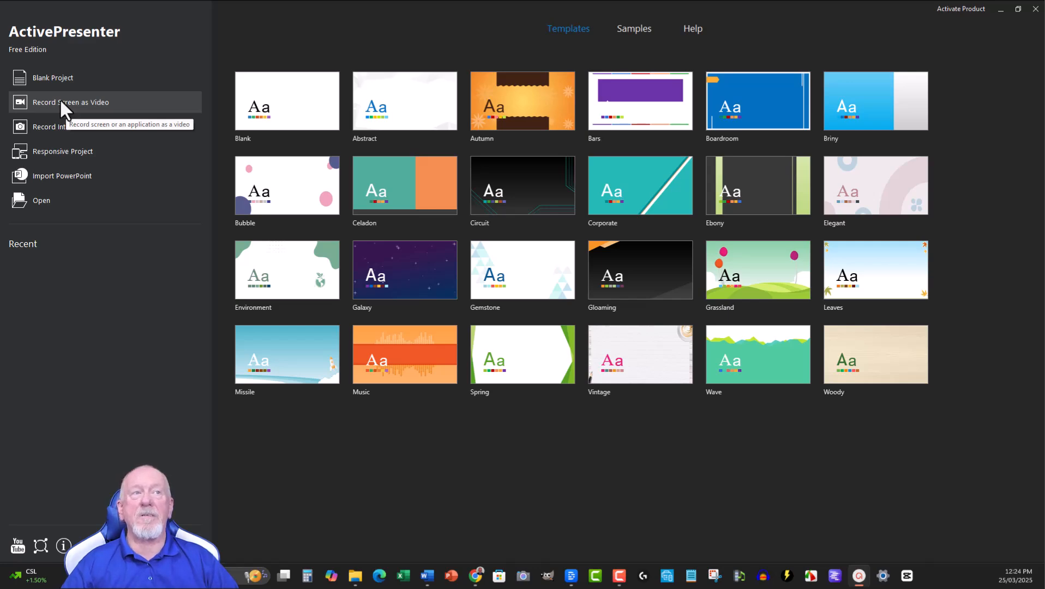
pyautogui.click(59, 102)
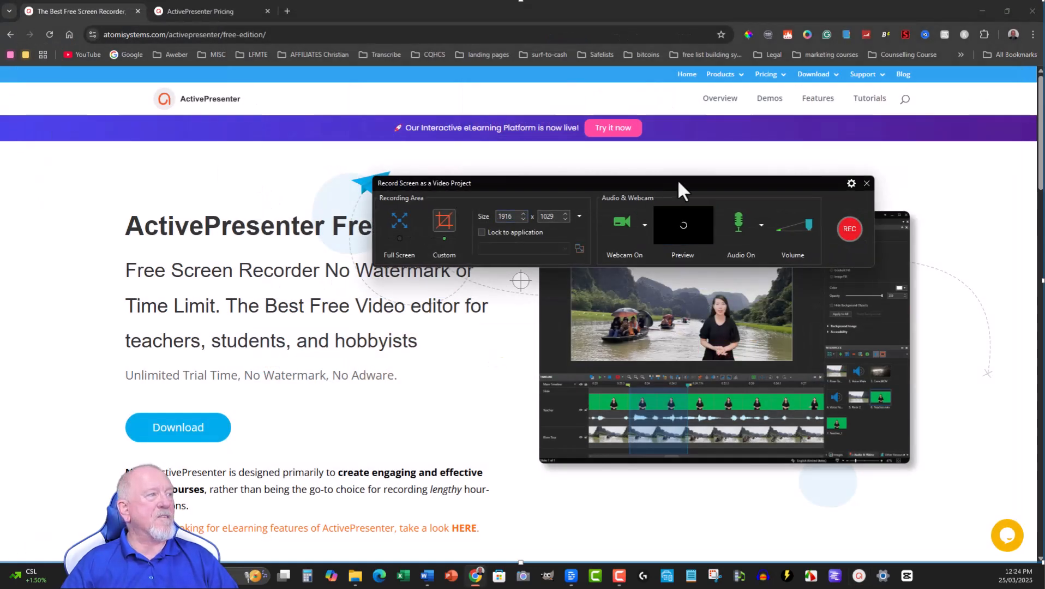
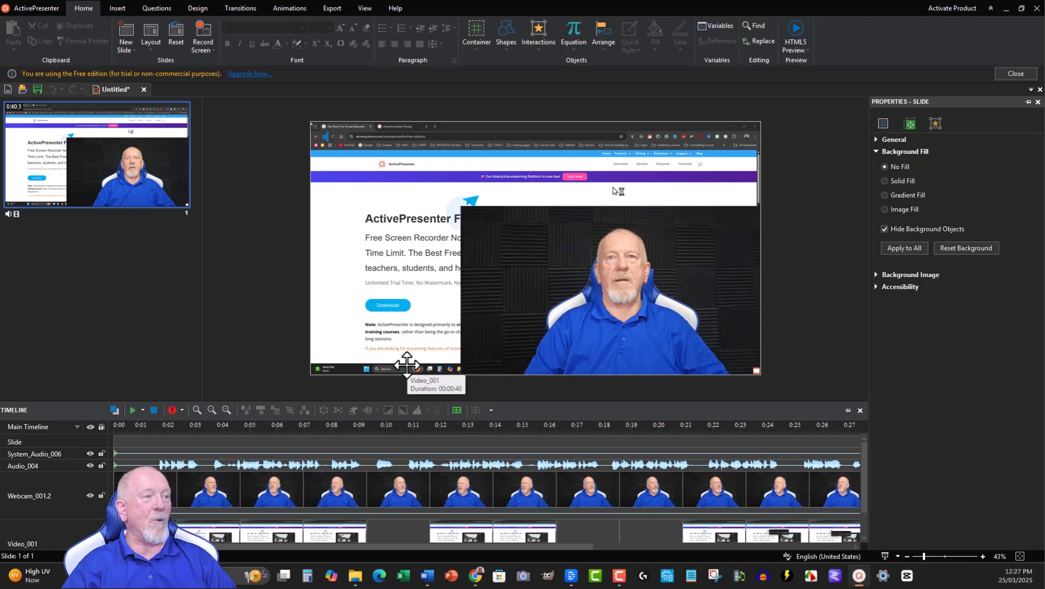
# Step: Select the Audio_004 track and preview the first seconds of the new recording from the timeline
pyautogui.click(381, 463)
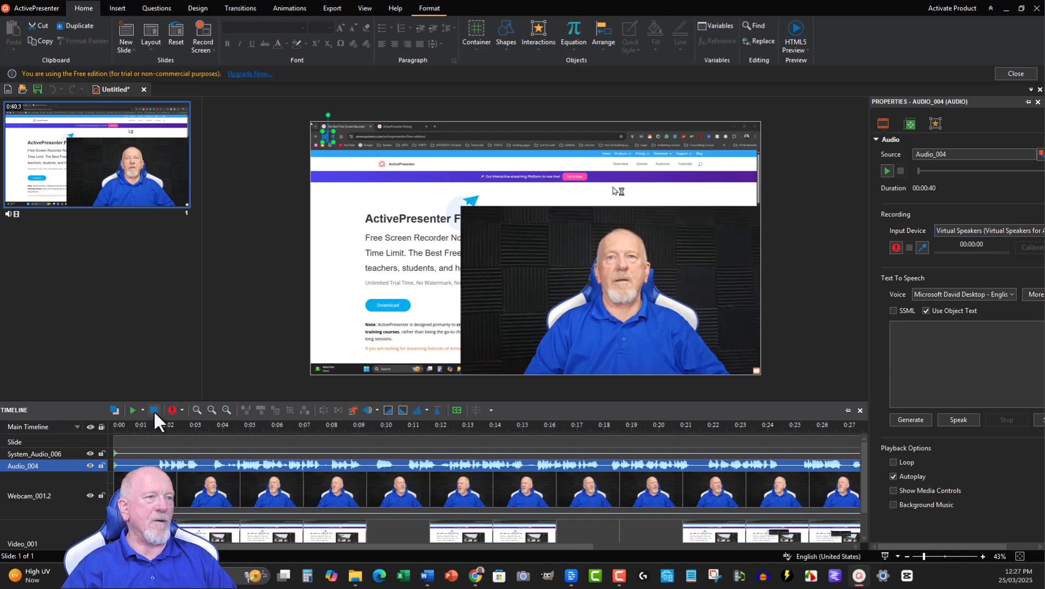
pyautogui.click(127, 408)
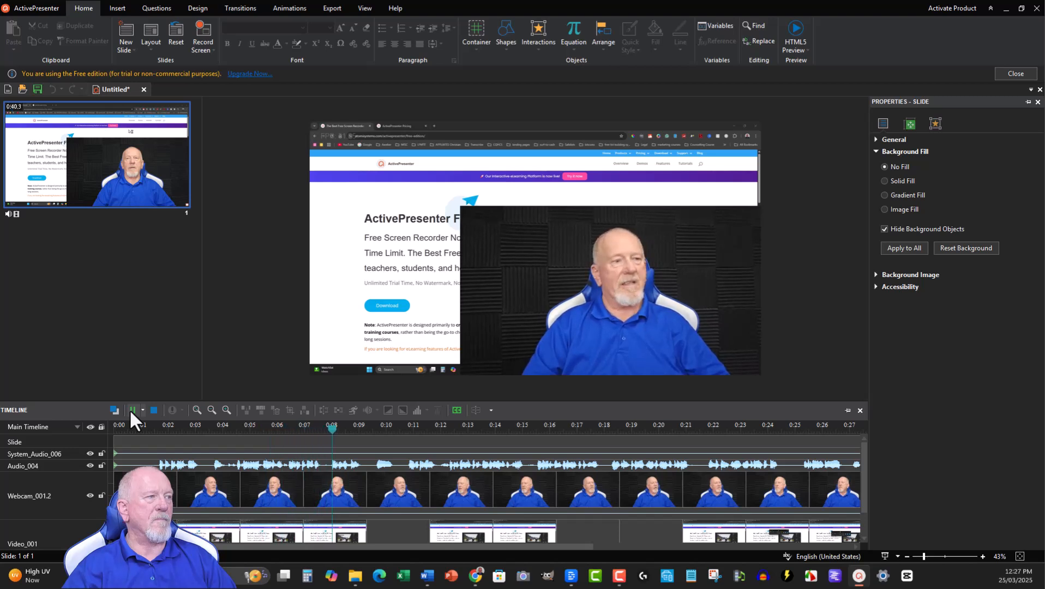
pyautogui.click(131, 409)
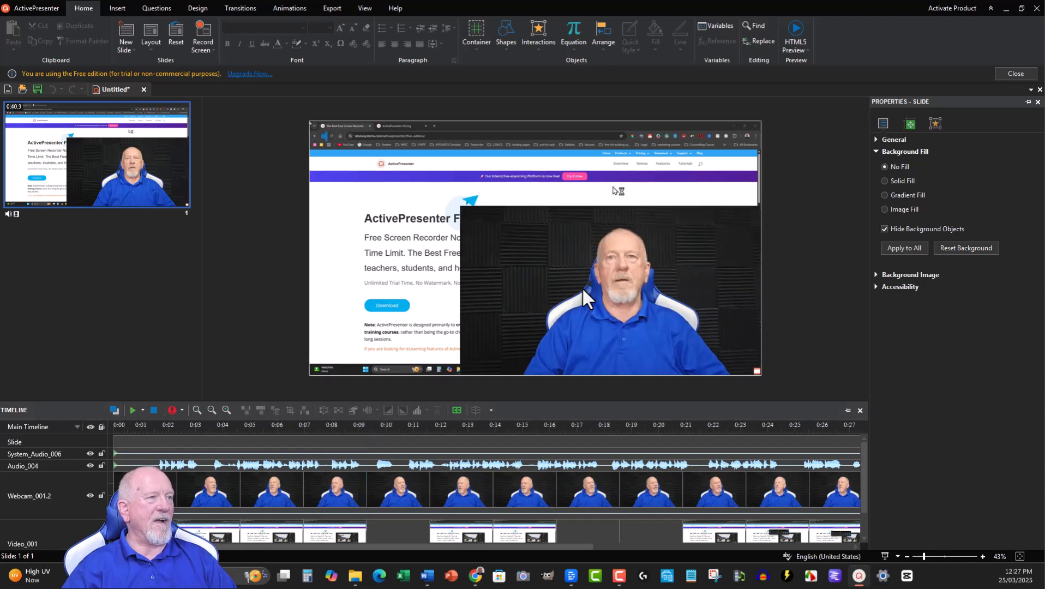
# Step: Shrink the webcam video to about a quarter of the slide's width in the slide's lower-left corner, and play the recording
pyautogui.click(457, 500)
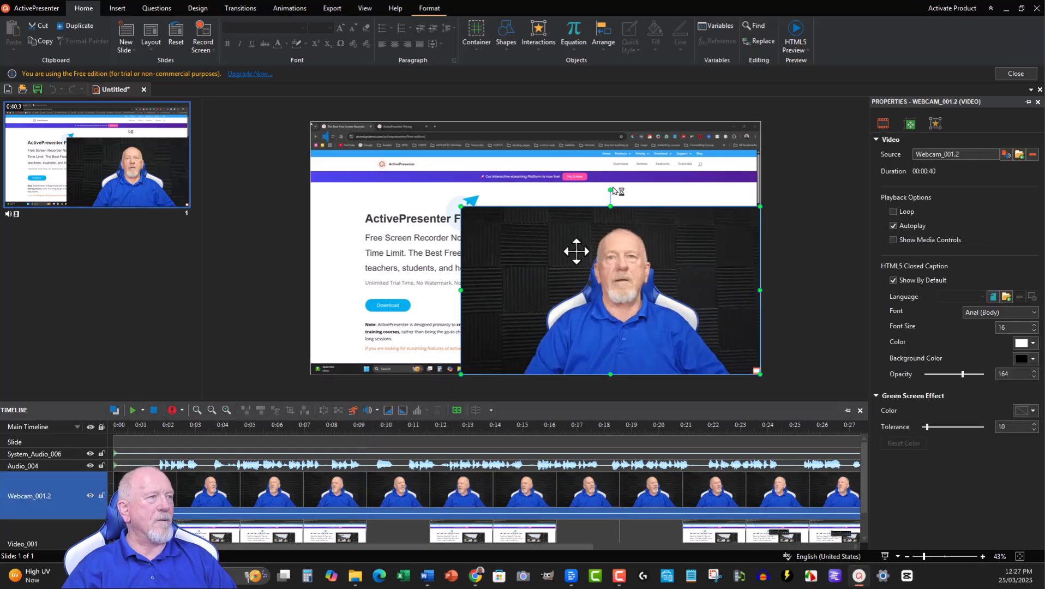
pyautogui.moveTo(597, 291); pyautogui.dragTo(553, 266)
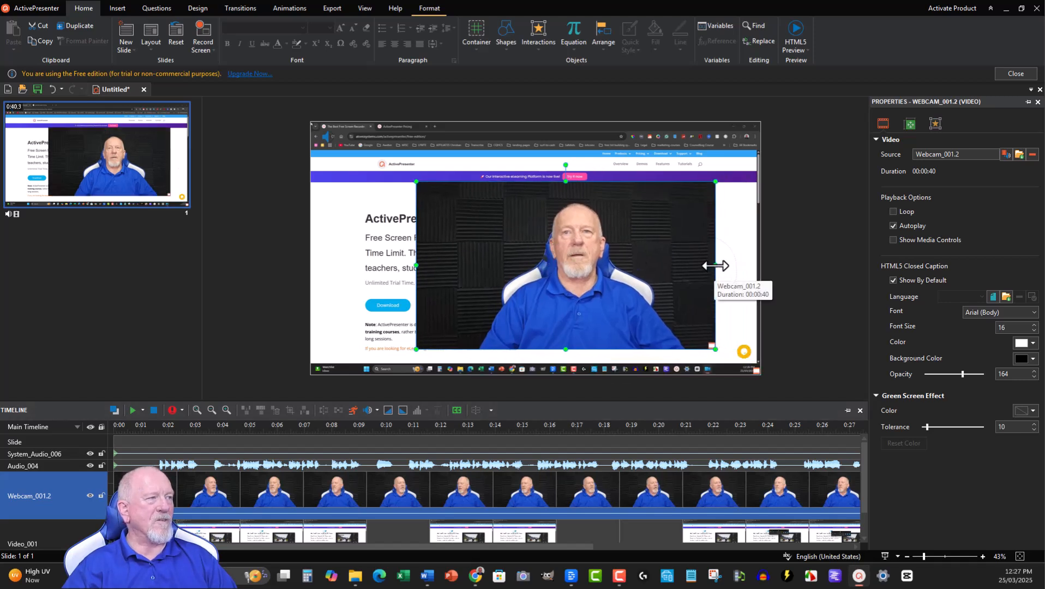
pyautogui.moveTo(416, 182); pyautogui.dragTo(541, 252)
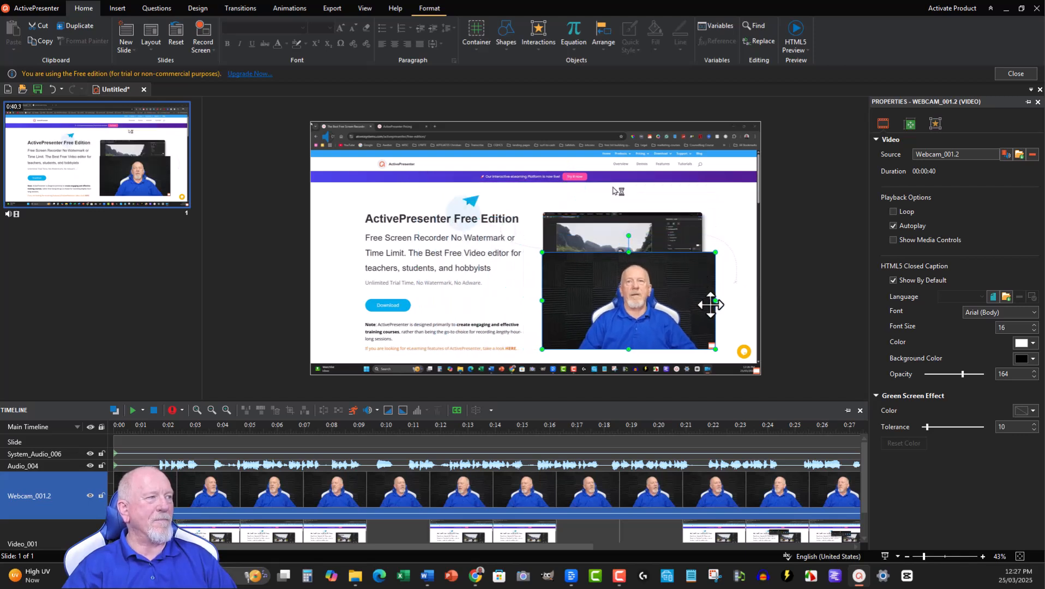
pyautogui.moveTo(715, 297); pyautogui.dragTo(322, 289)
pyautogui.moveTo(403, 294); pyautogui.dragTo(453, 283)
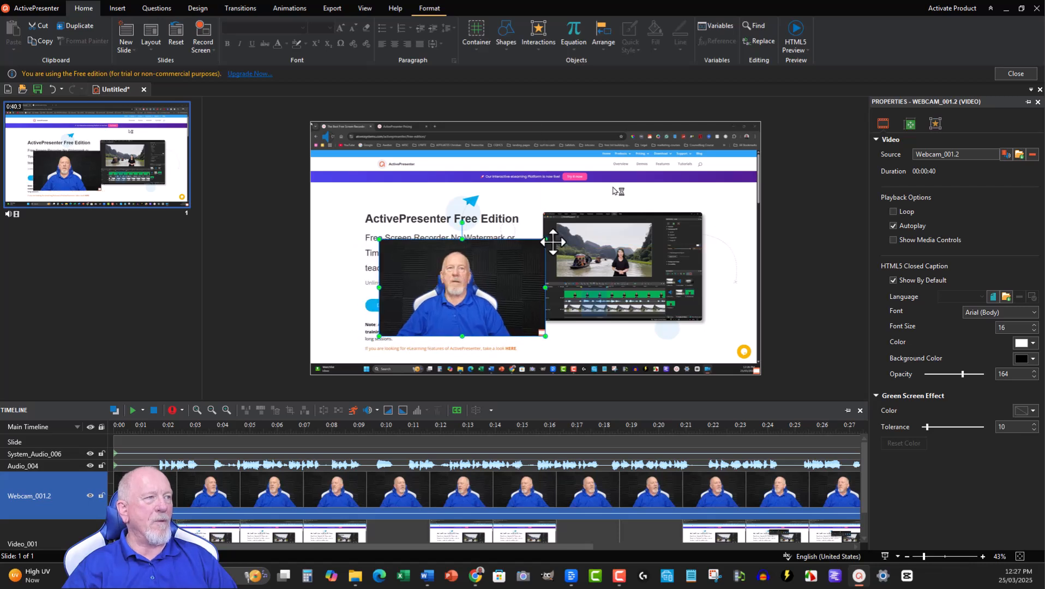
pyautogui.moveTo(541, 242); pyautogui.dragTo(499, 267)
pyautogui.moveTo(453, 299); pyautogui.dragTo(385, 339)
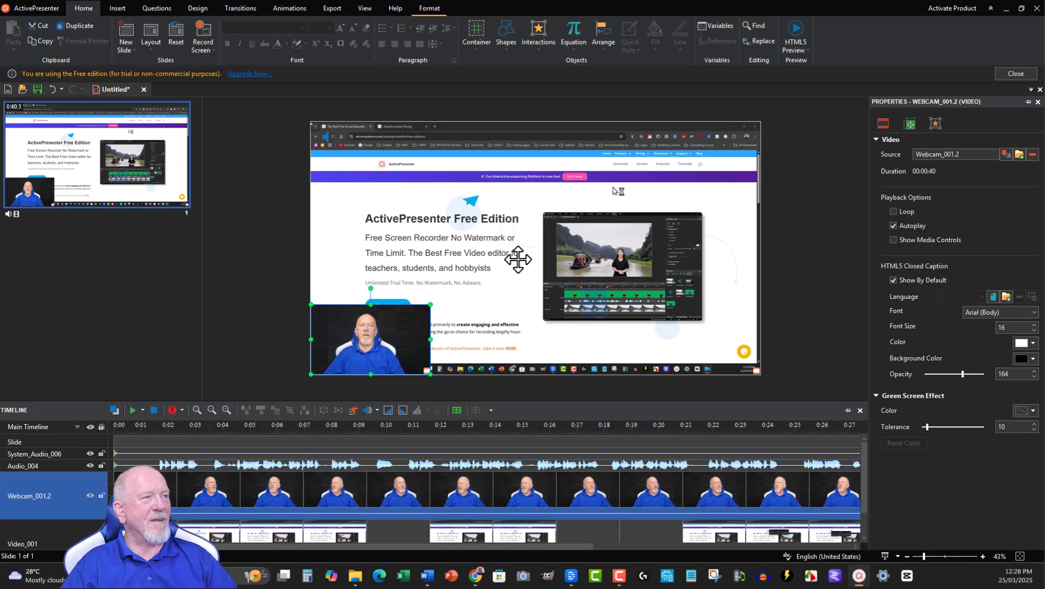
pyautogui.click(825, 241)
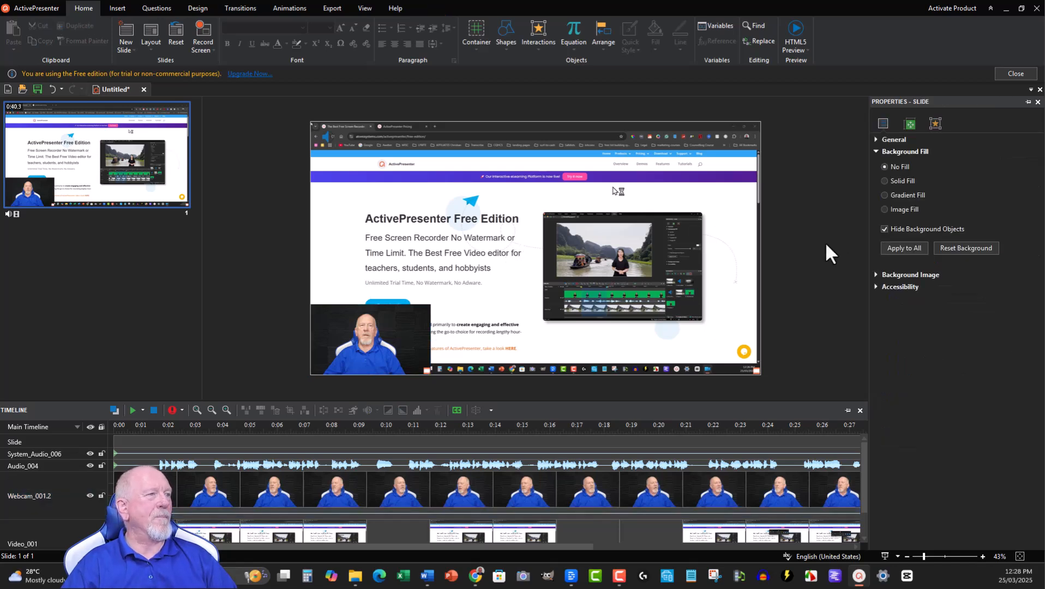
pyautogui.click(131, 410)
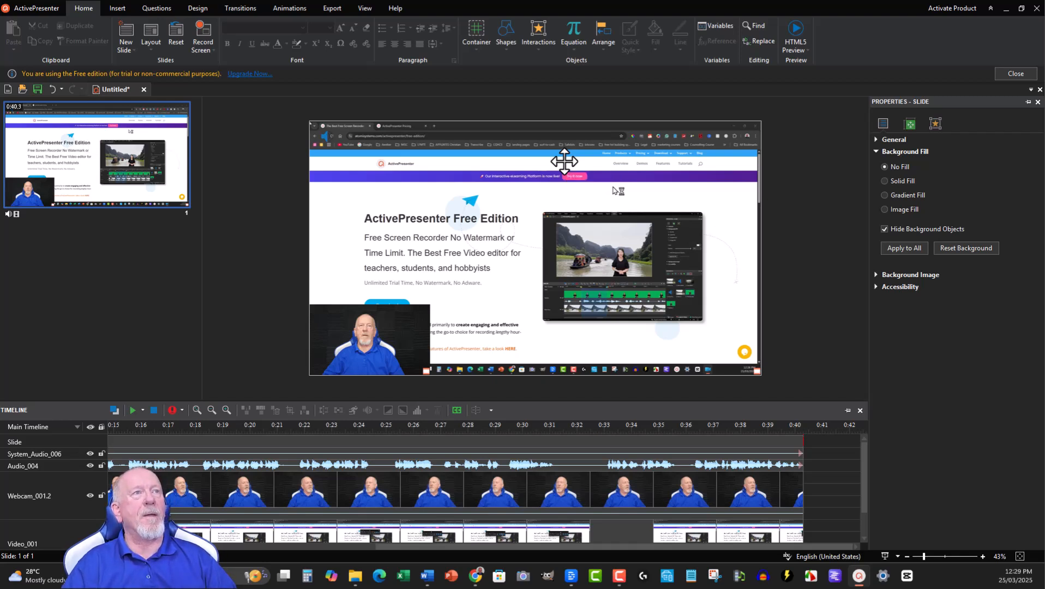
# Step: Draw a rectangle covering the editor screenshot in the slide's web page recording and give it a gray solid fill
pyautogui.click(117, 9)
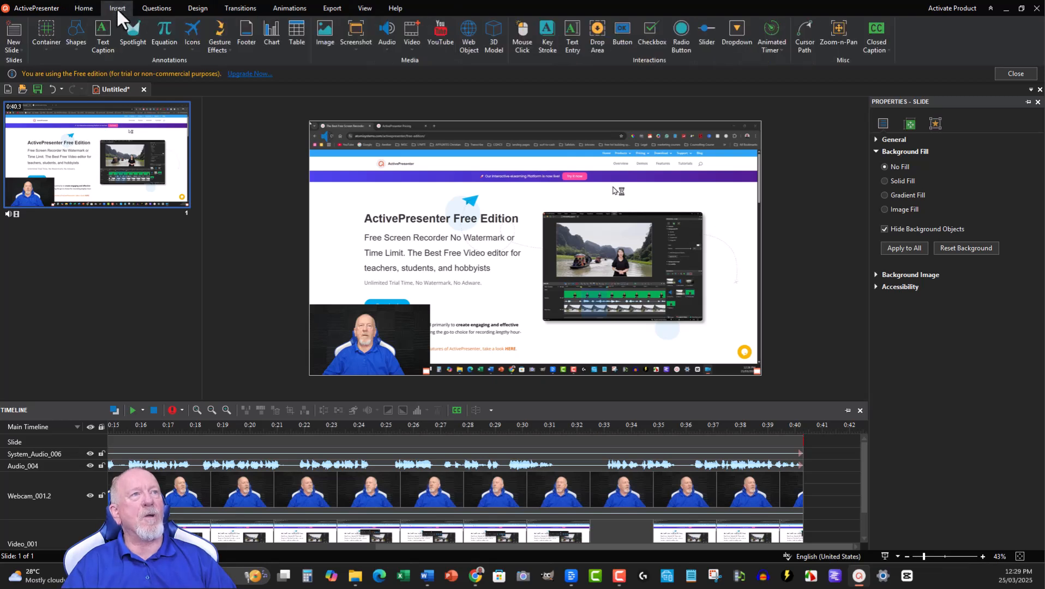
pyautogui.click(75, 27)
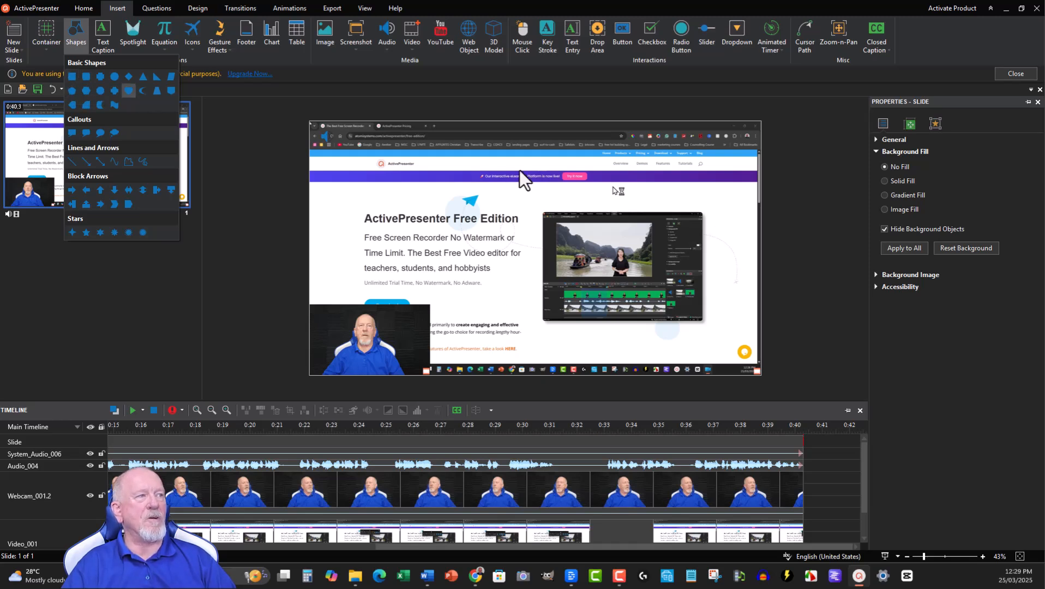
pyautogui.click(75, 77)
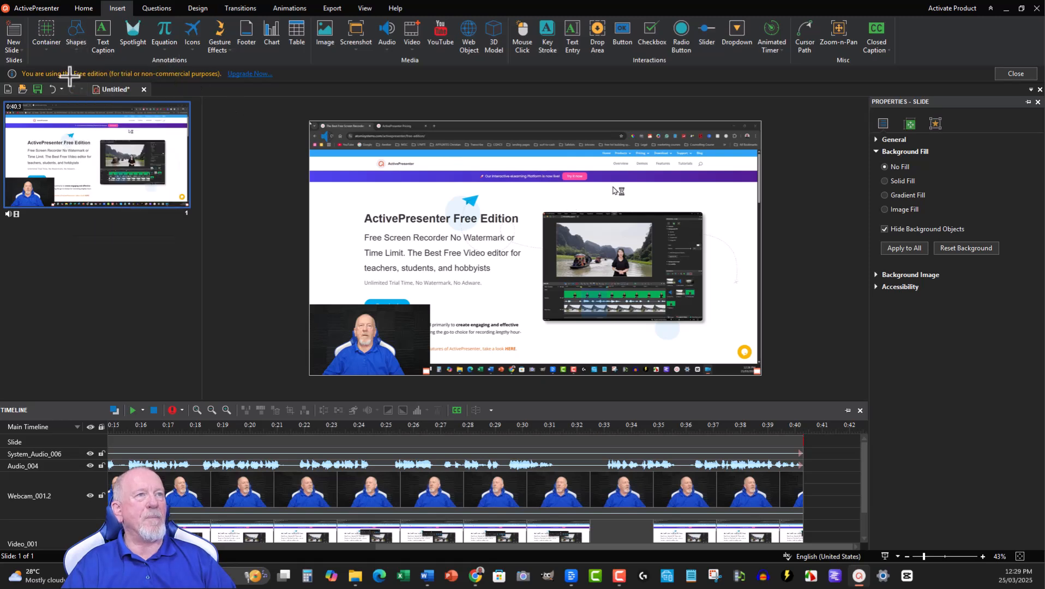
pyautogui.moveTo(539, 204)
pyautogui.mouseDown()
pyautogui.moveTo(674, 340)
pyautogui.moveTo(716, 333)
pyautogui.mouseUp()
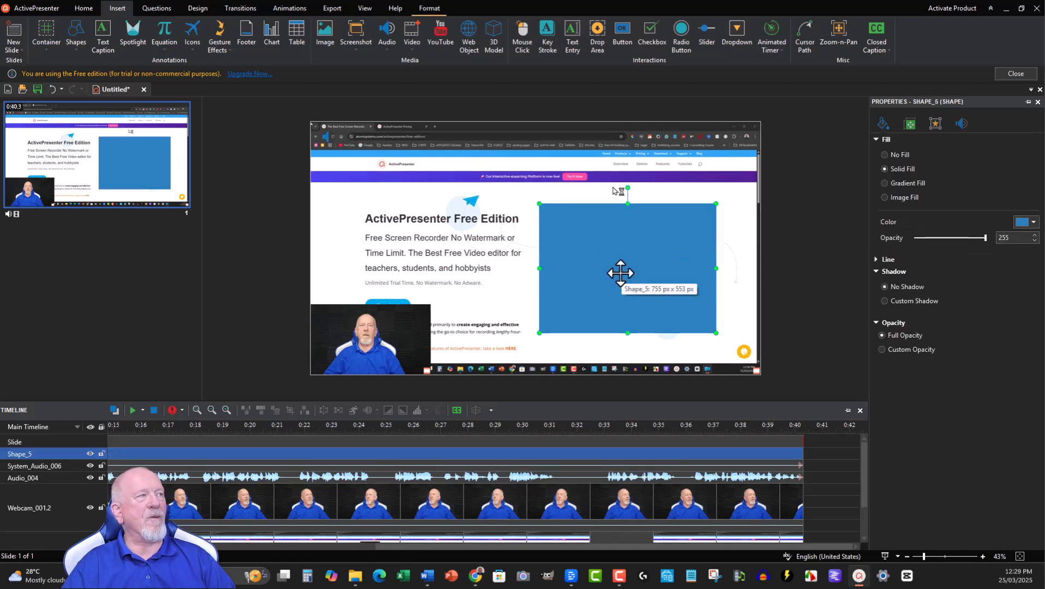
pyautogui.click(1034, 223)
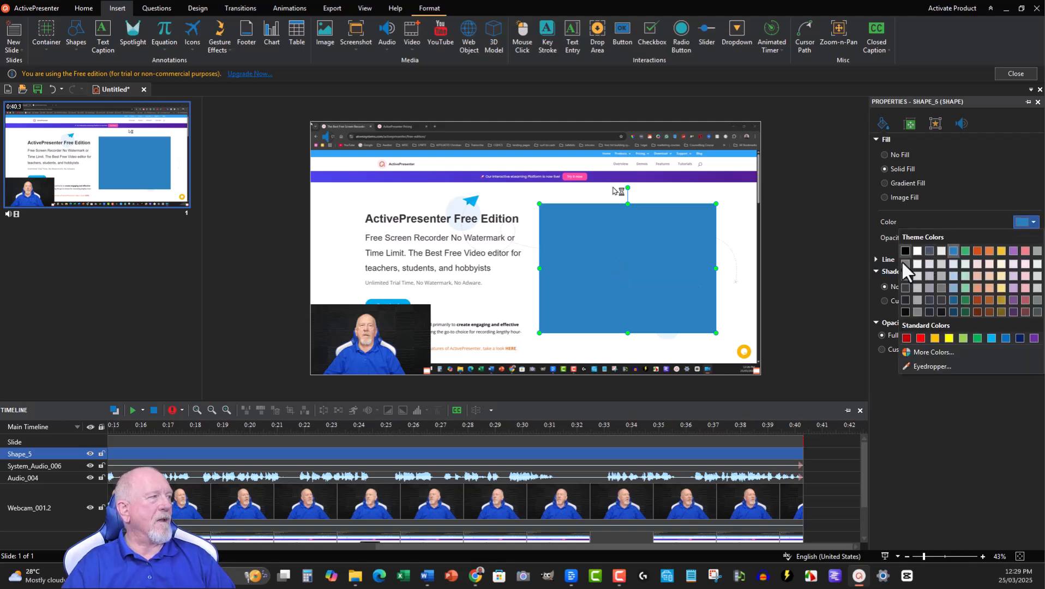
pyautogui.click(903, 263)
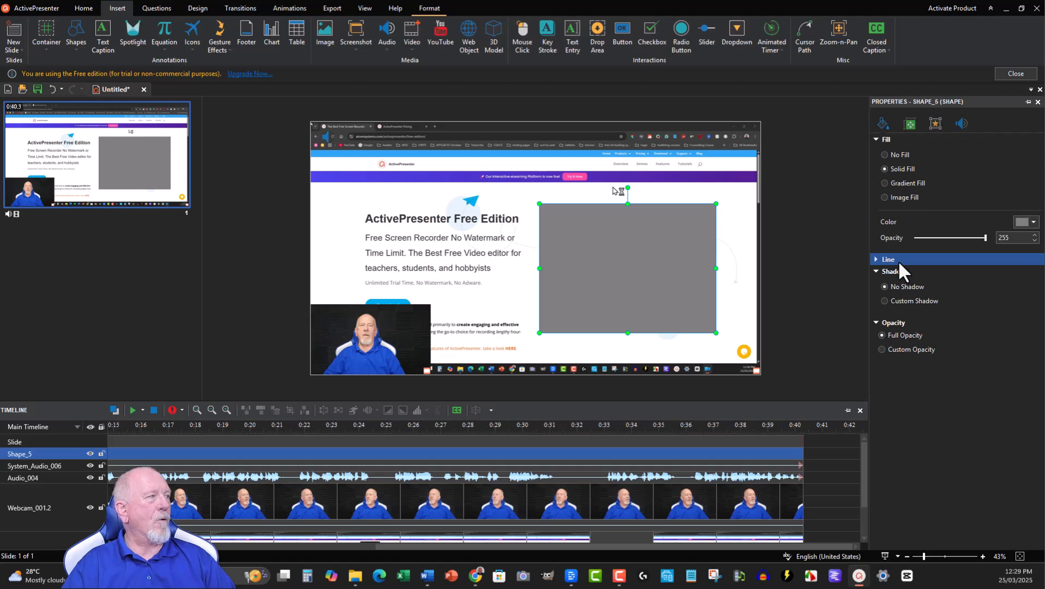
# Step: Narrow the gray rectangle from its left side to about half its width and delete it
pyautogui.click(1034, 223)
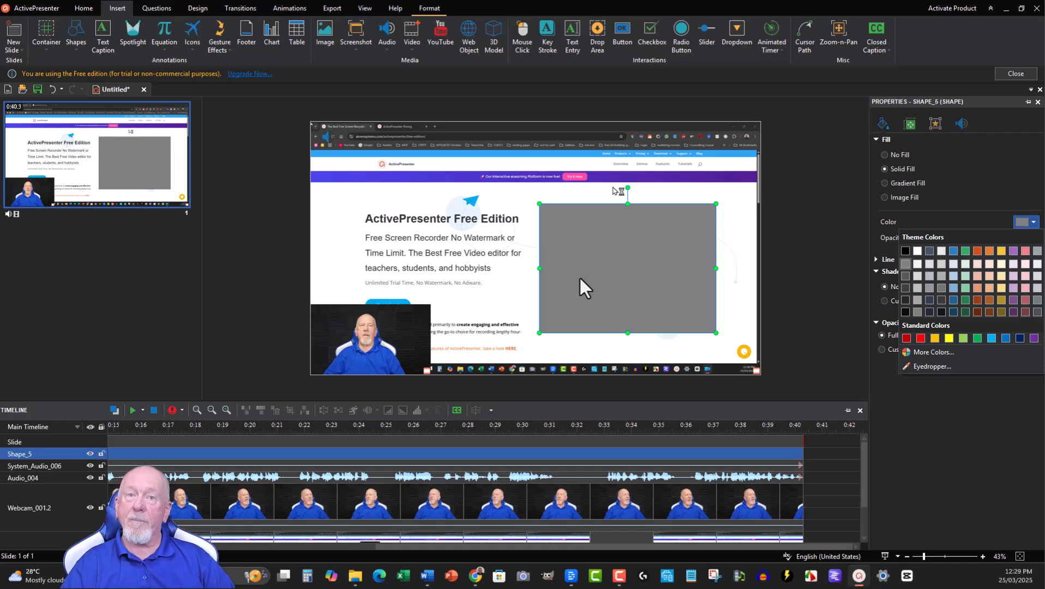
pyautogui.moveTo(538, 269); pyautogui.dragTo(622, 268)
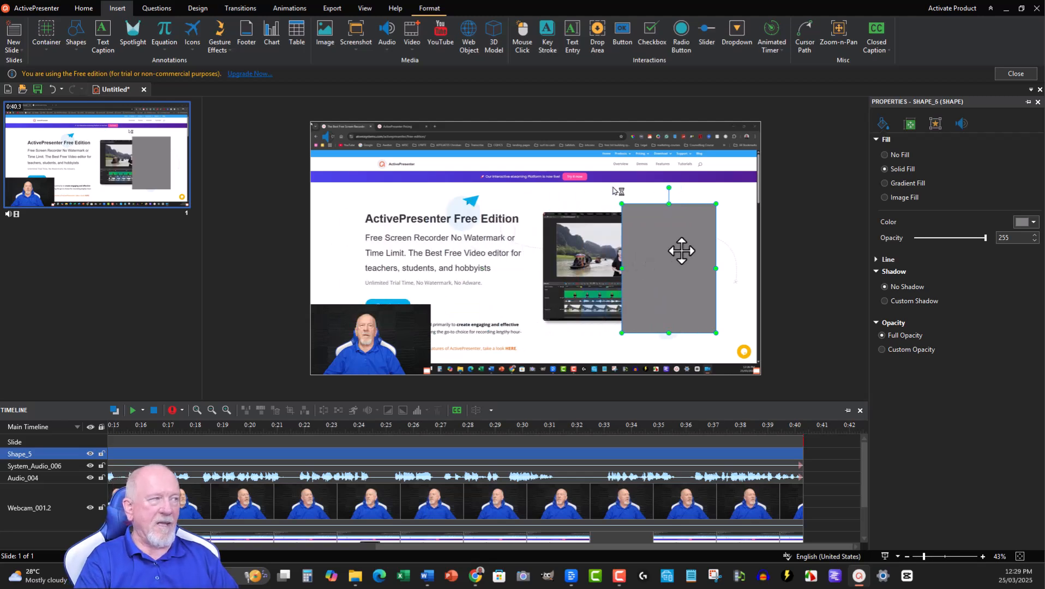
pyautogui.press('Delete')
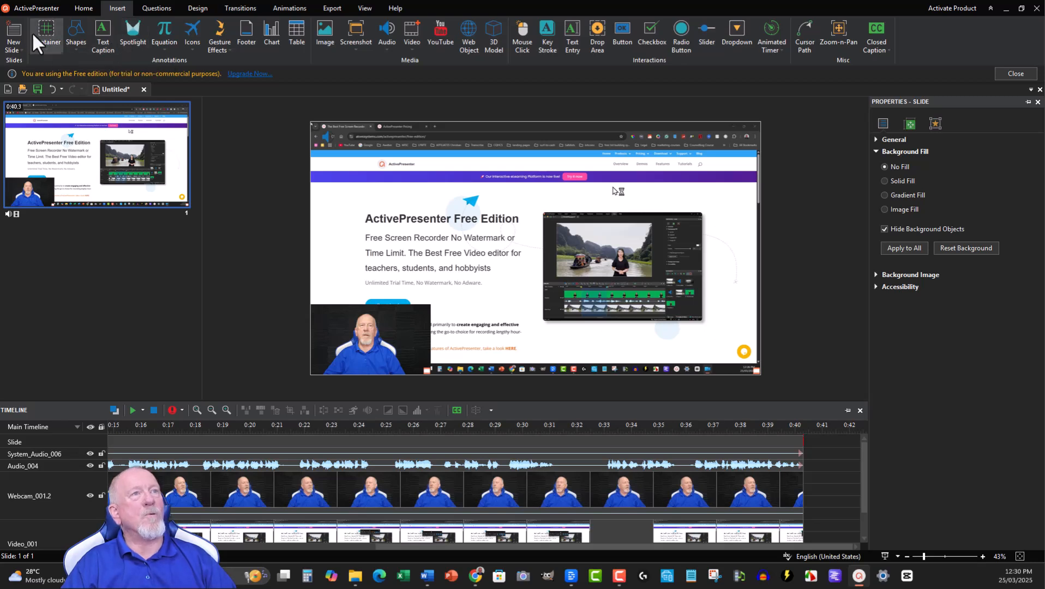
# Step: Review the Export To Video settings and output file location, and leave the dialog without exporting
pyautogui.click(81, 8)
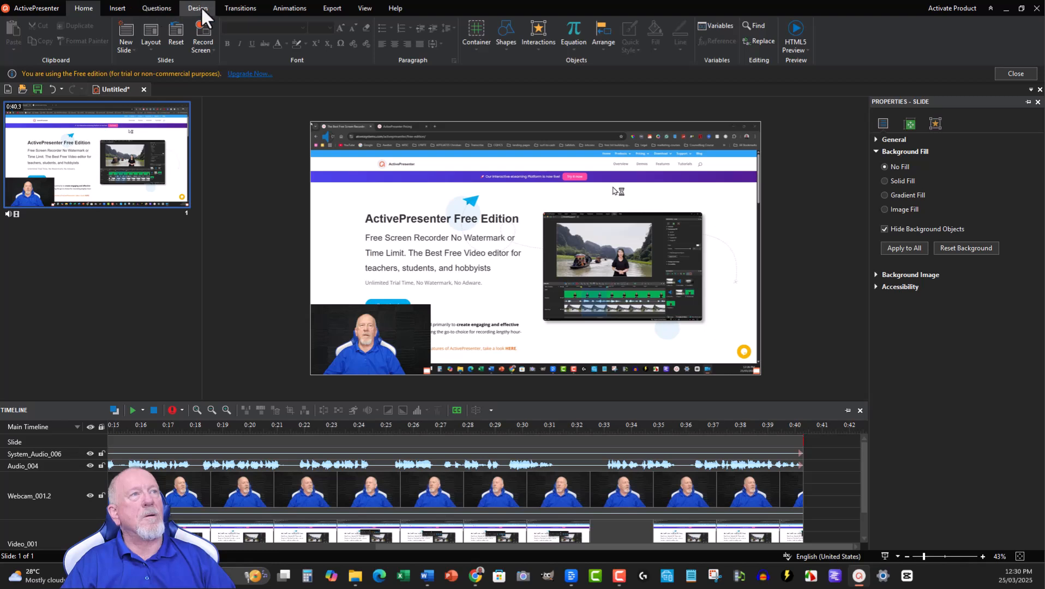
pyautogui.click(329, 3)
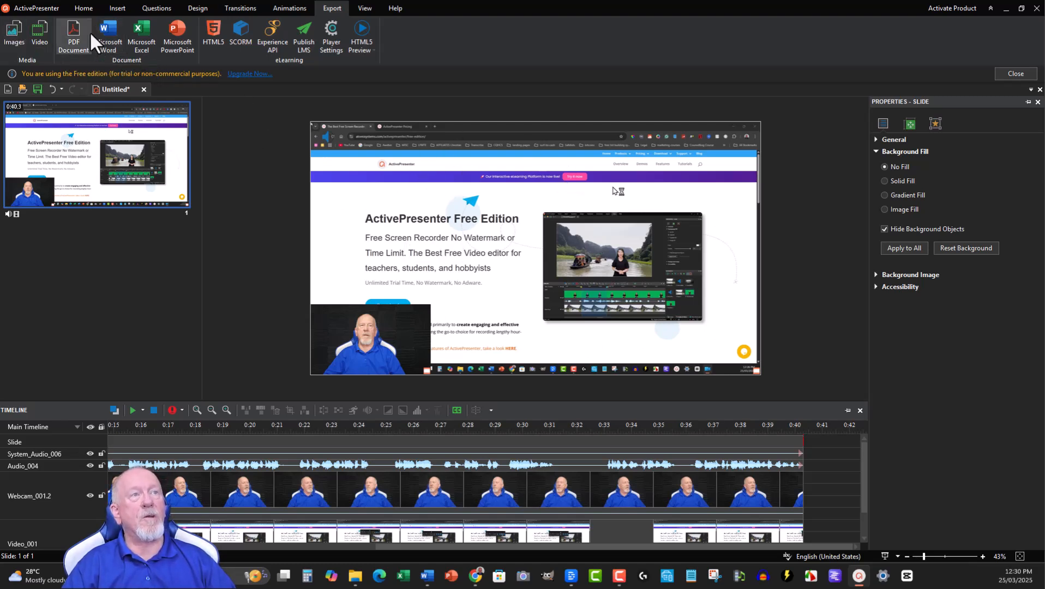
pyautogui.click(34, 26)
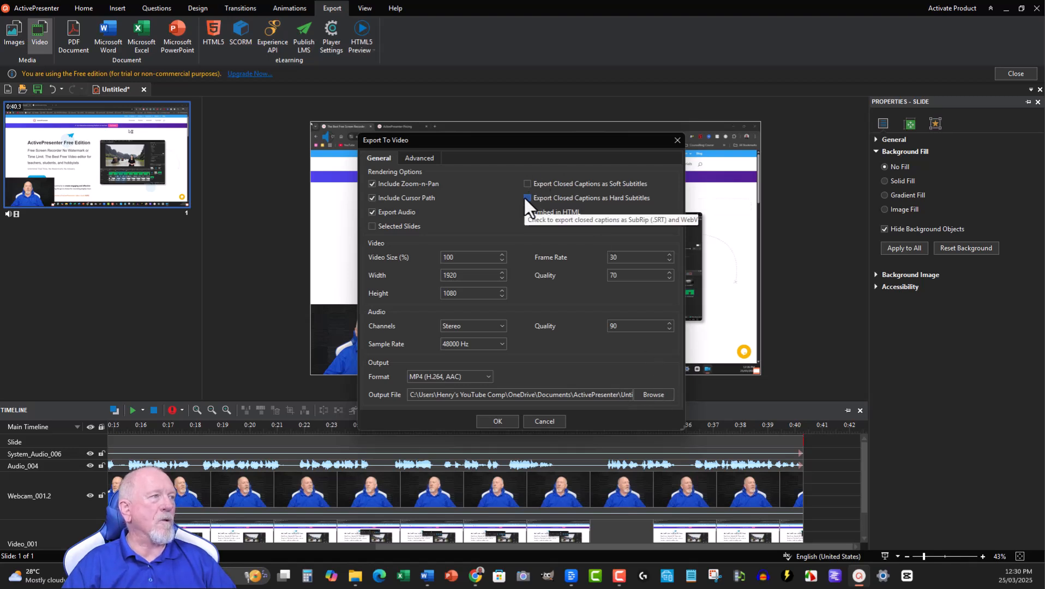
pyautogui.click(659, 391)
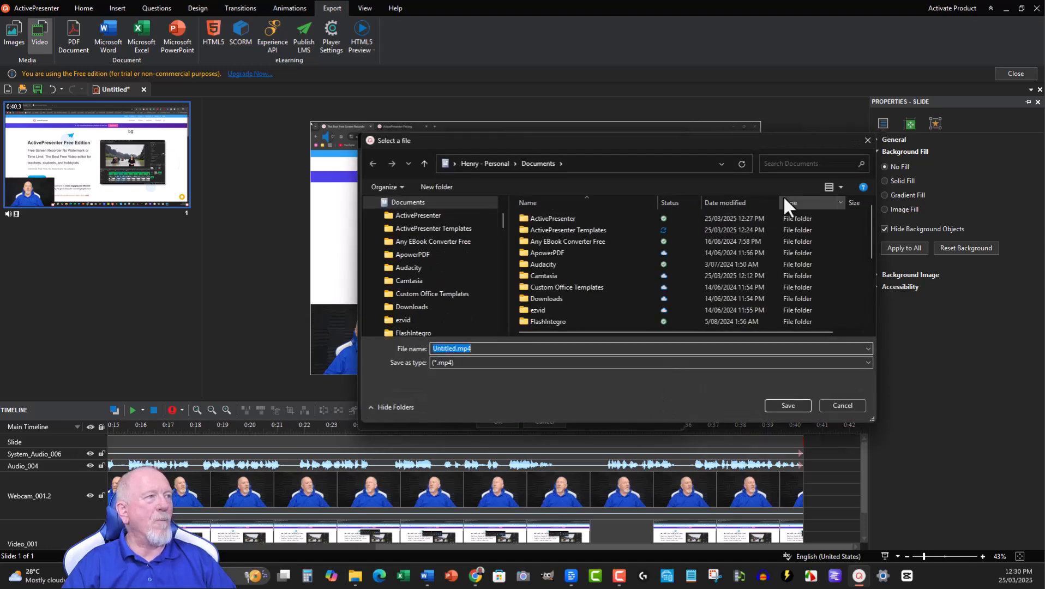
pyautogui.click(867, 137)
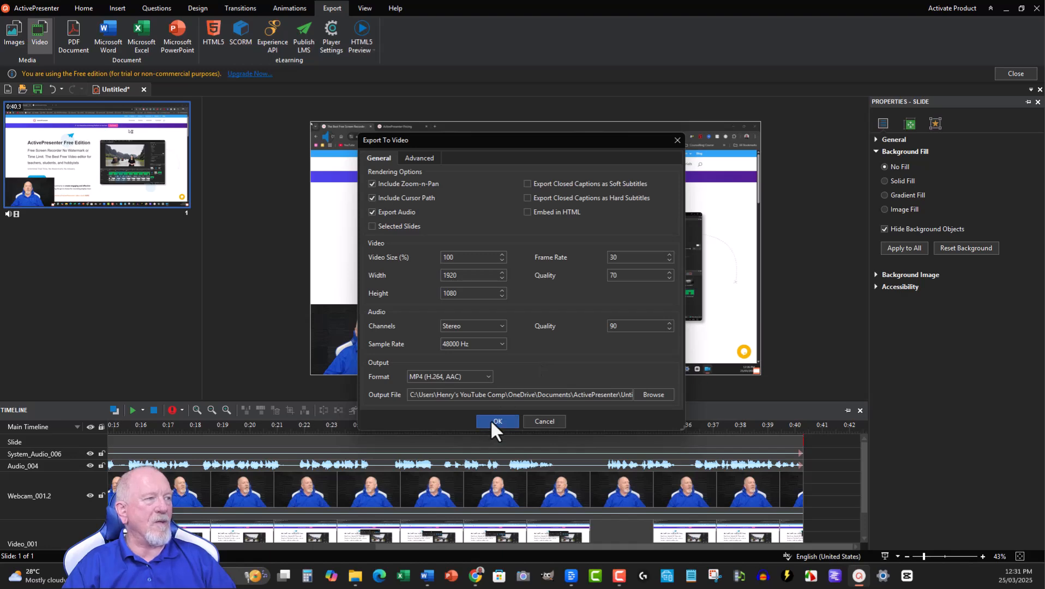
pyautogui.click(678, 141)
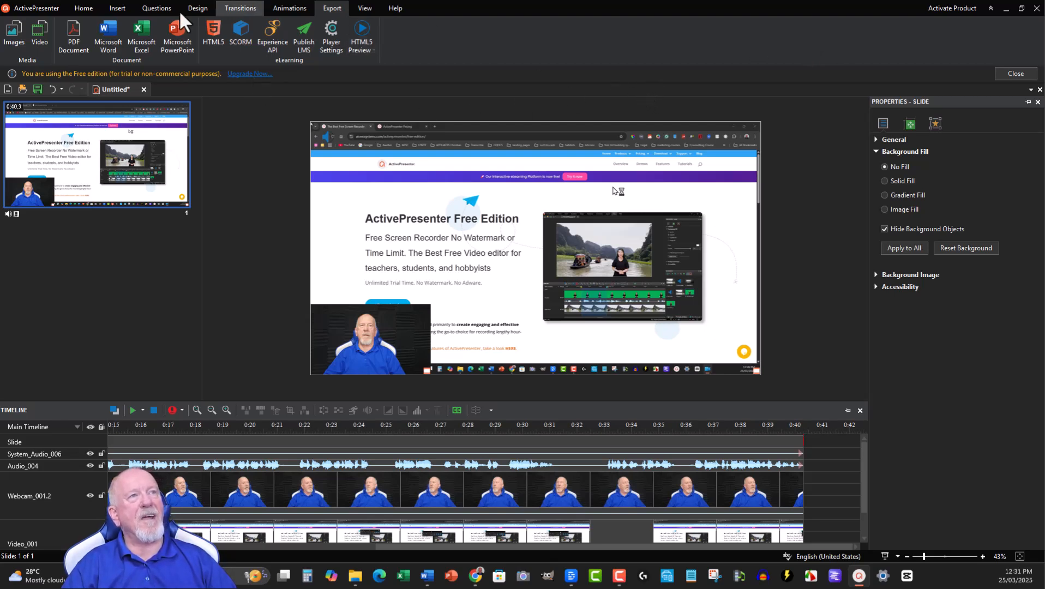
pyautogui.click(81, 8)
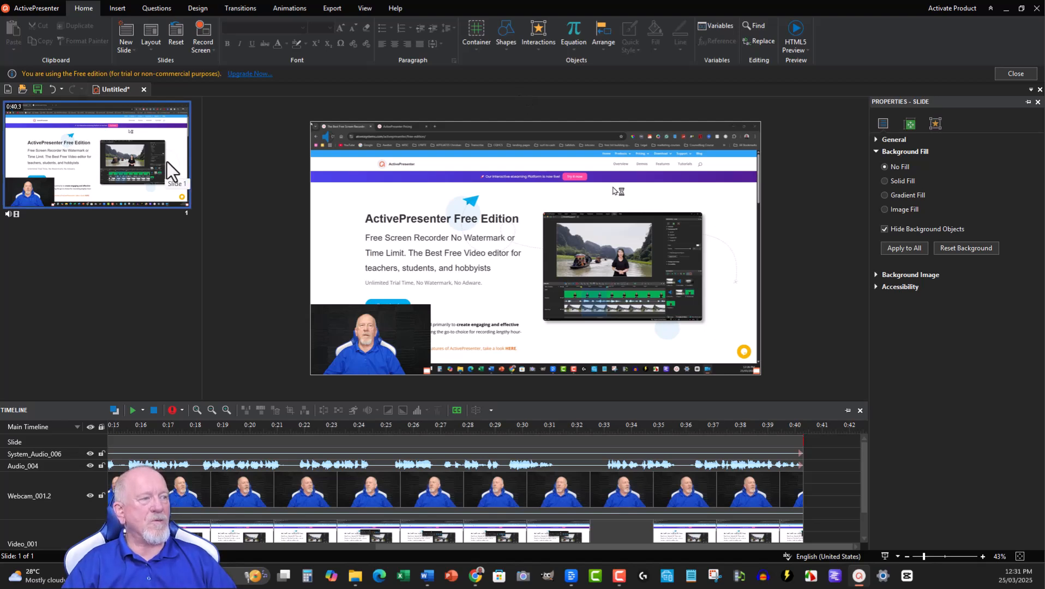
# Step: Examine the commands available for the Audio_004 track, including its Display Order options, without applying any
pyautogui.click(392, 466)
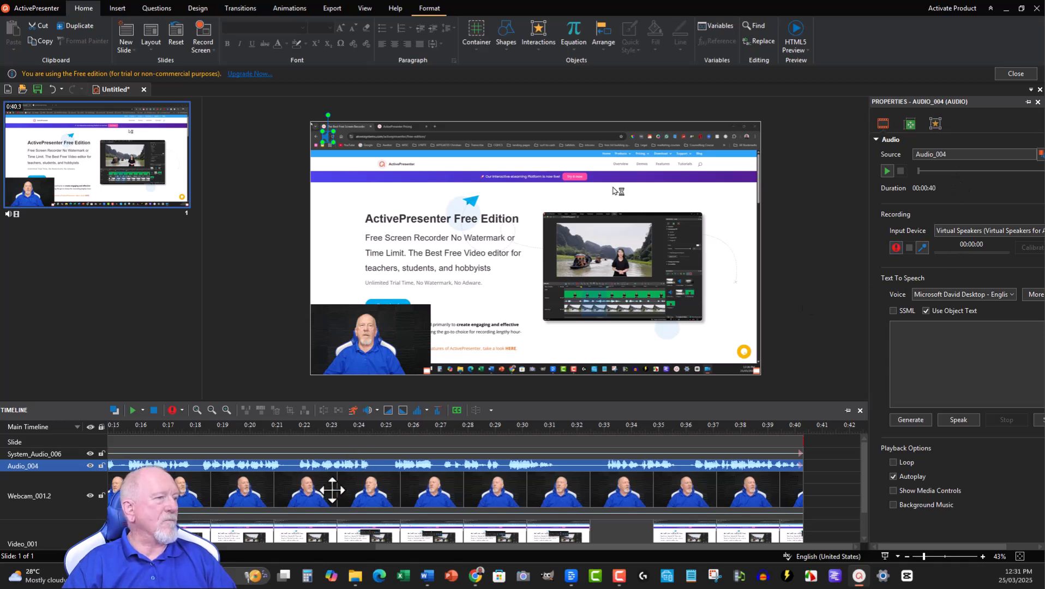
pyautogui.rightClick(289, 466)
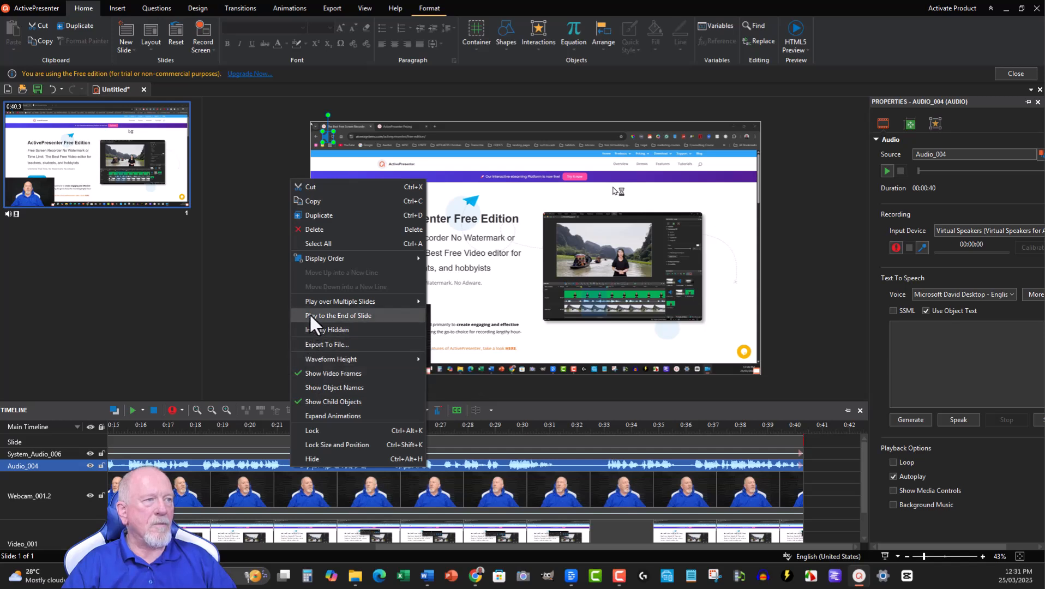
pyautogui.moveTo(309, 256)
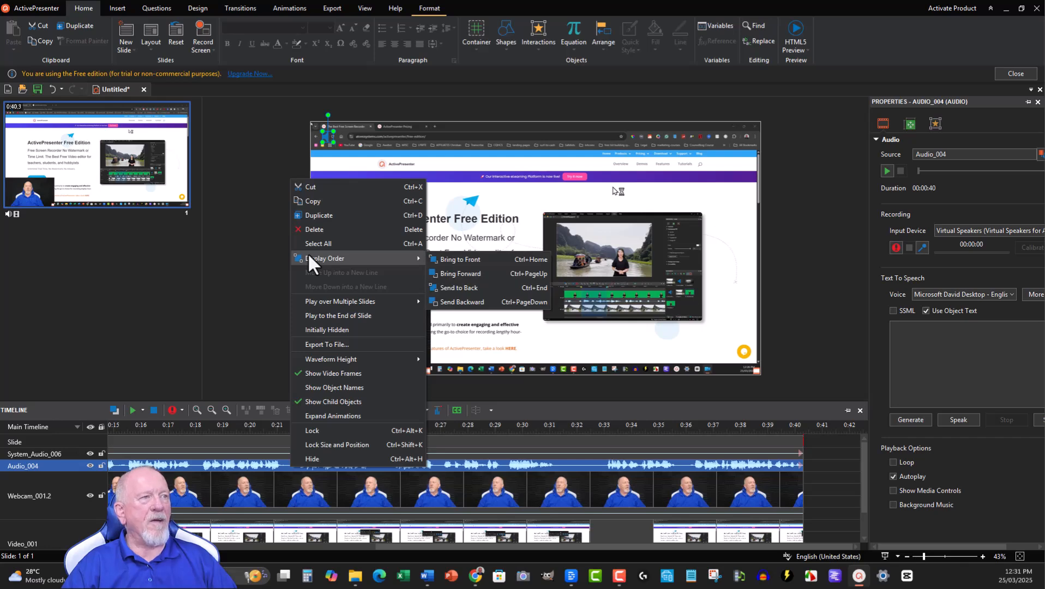
pyautogui.click(210, 230)
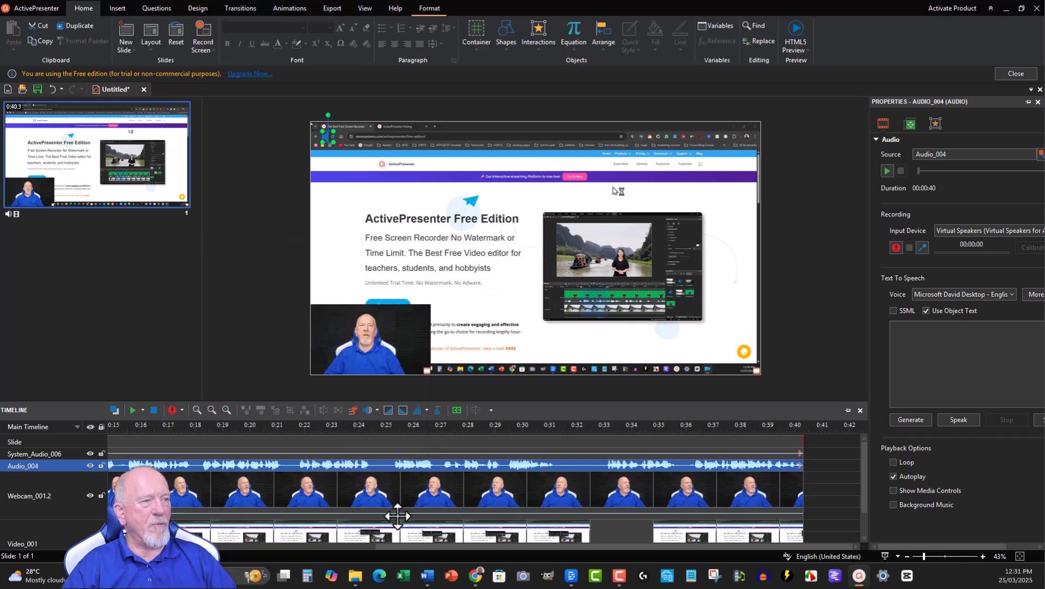
# Step: Select the webcam video and the screen recording in turn, keeping the webcam video selected in the slide's lower-left corner
pyautogui.click(372, 484)
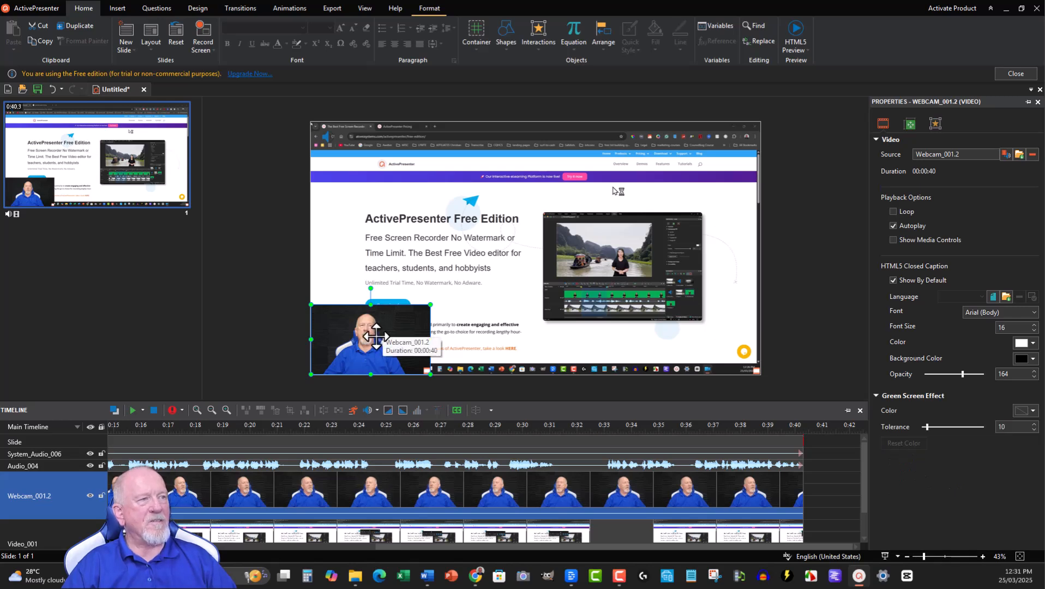
pyautogui.click(507, 241)
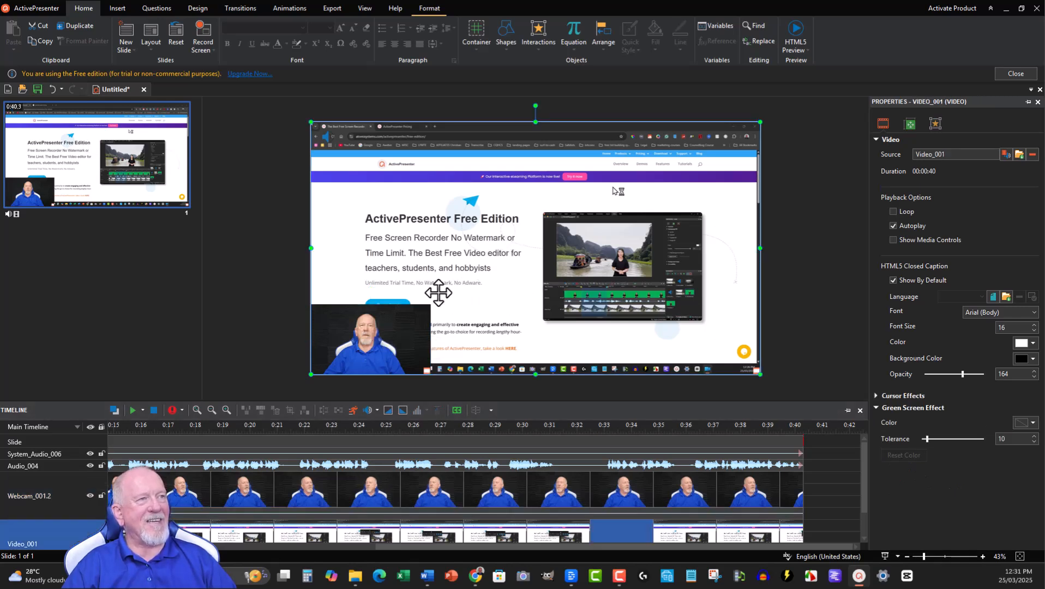
pyautogui.click(387, 337)
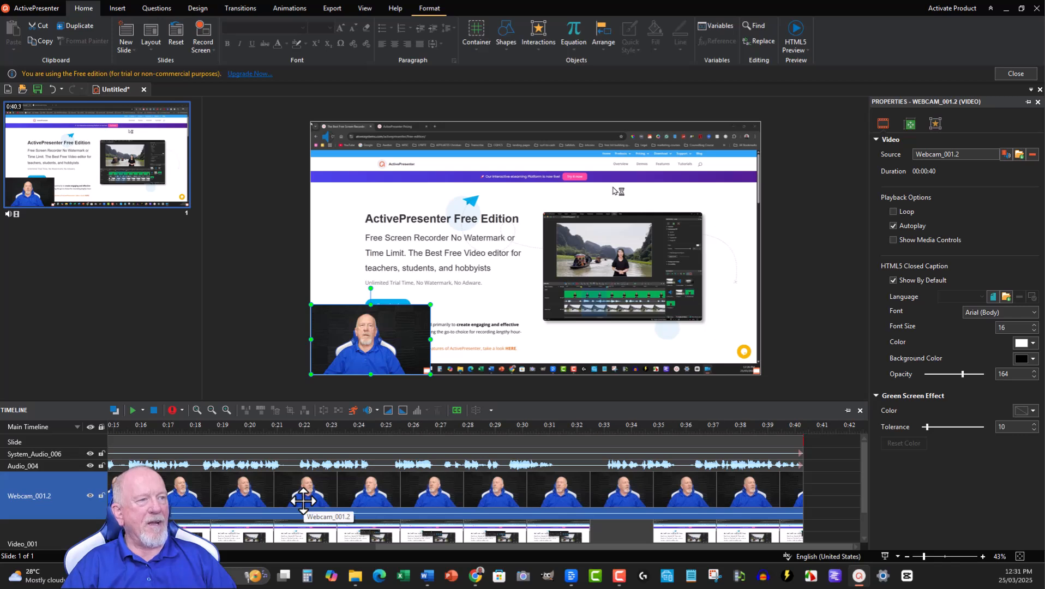
pyautogui.moveTo(373, 329)
pyautogui.mouseDown()
pyautogui.moveTo(420, 262)
pyautogui.moveTo(360, 325)
pyautogui.moveTo(369, 327)
pyautogui.mouseUp()
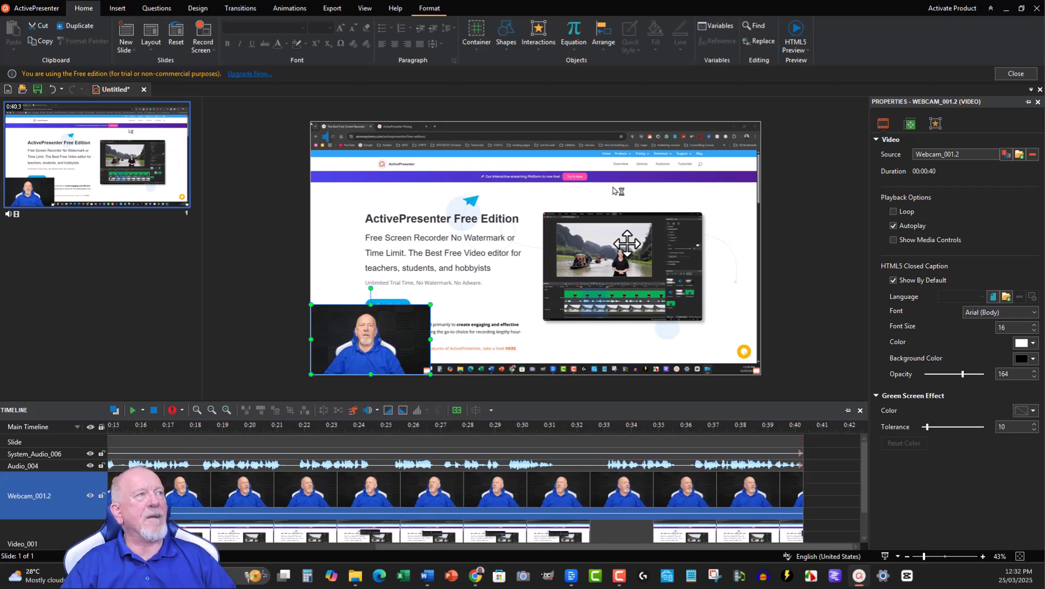
pyautogui.moveTo(368, 328)
pyautogui.mouseDown()
pyautogui.moveTo(373, 159)
pyautogui.moveTo(375, 344)
pyautogui.moveTo(364, 335)
pyautogui.mouseUp()
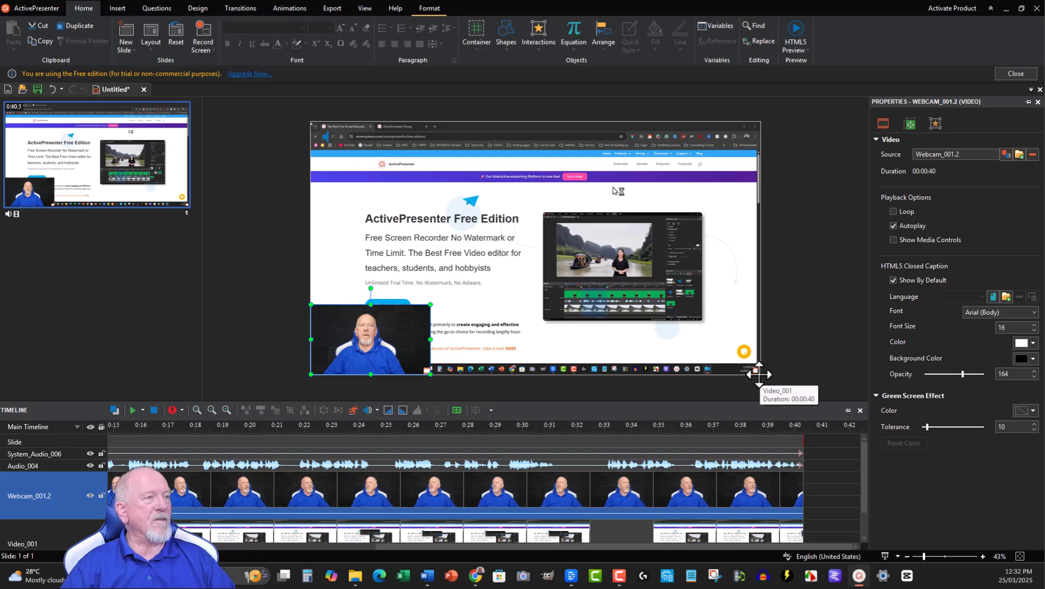
# Step: Enlarge the screen recording slightly from its lower-right corner so it extends past the slide's edges
pyautogui.scroll(1, 757, 373)
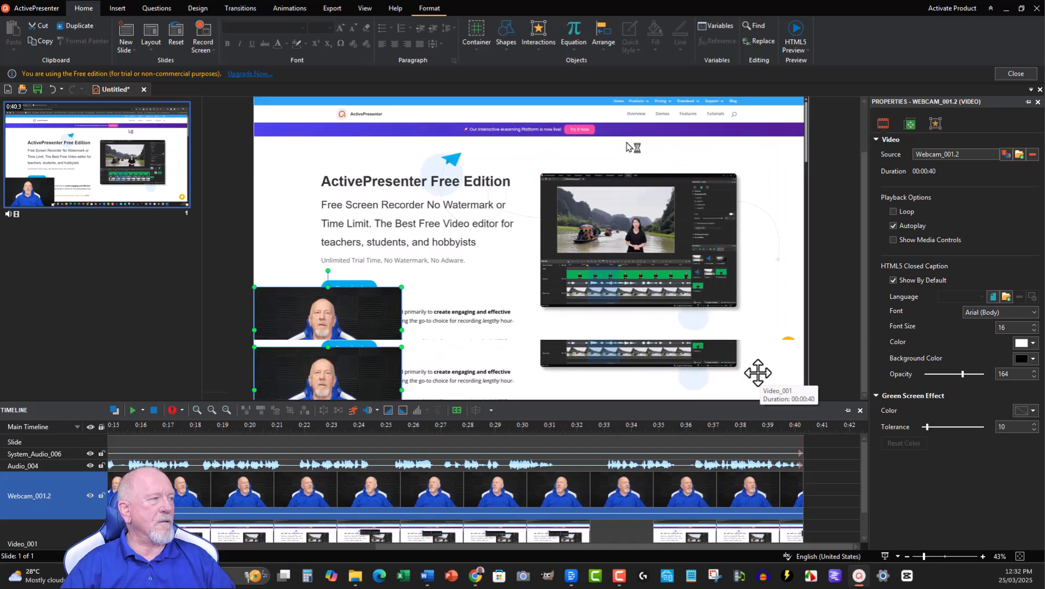
pyautogui.scroll(5, 758, 373)
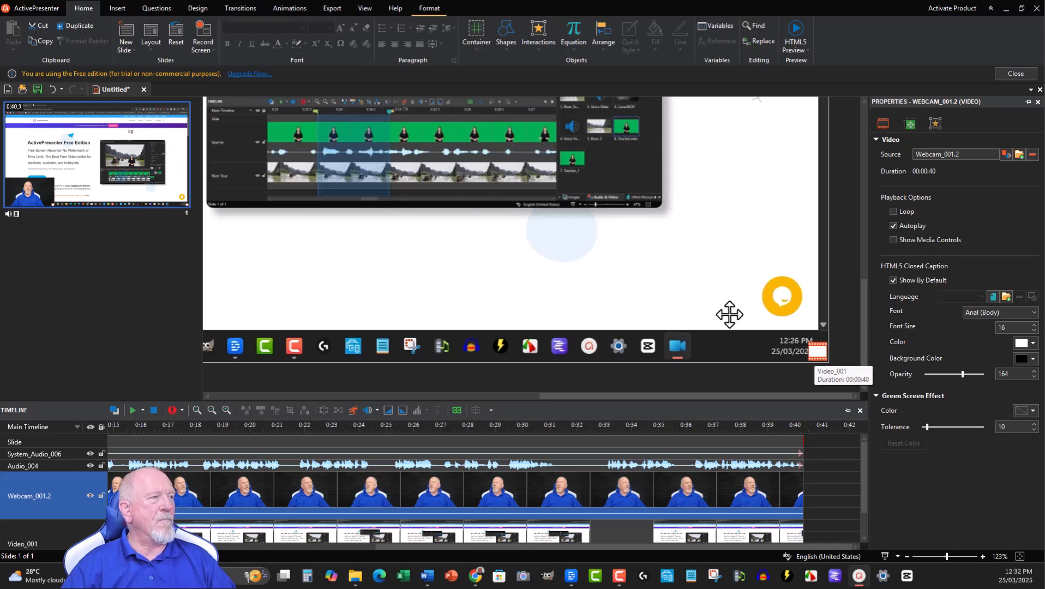
pyautogui.scroll(-5, 729, 314)
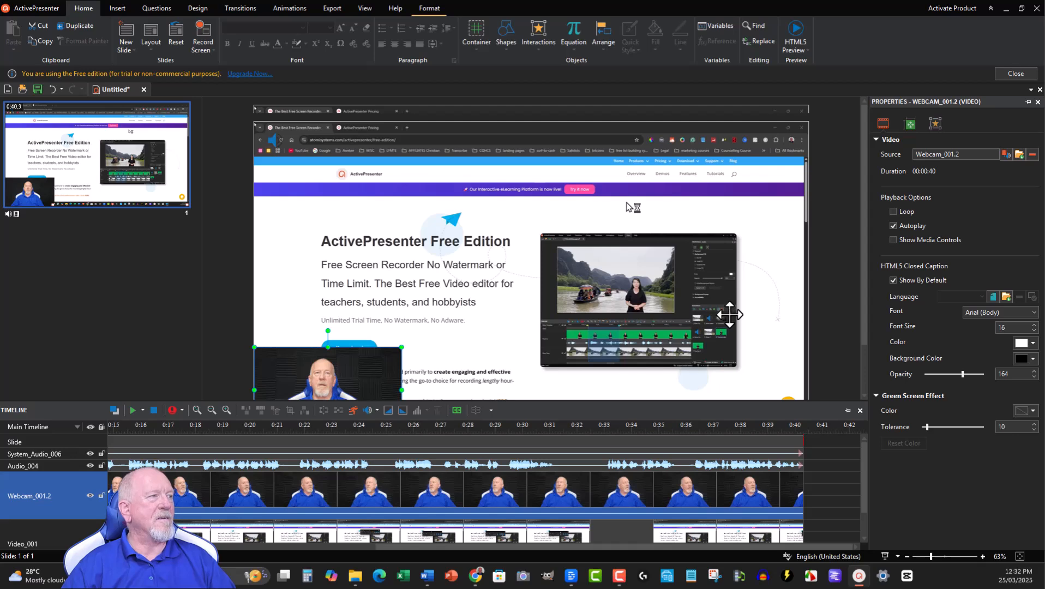
pyautogui.scroll(-2, 729, 314)
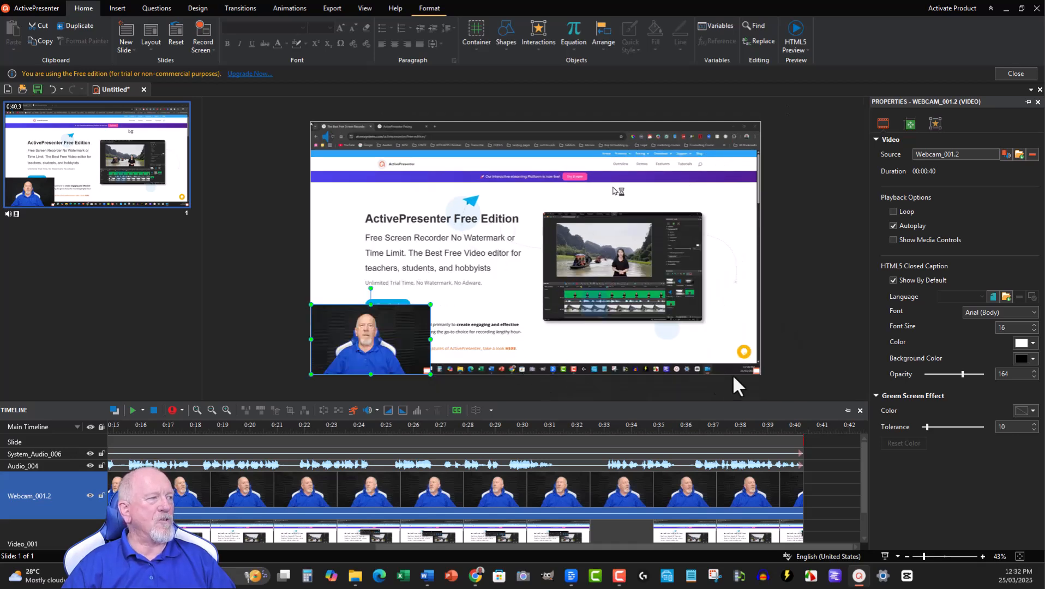
pyautogui.click(726, 339)
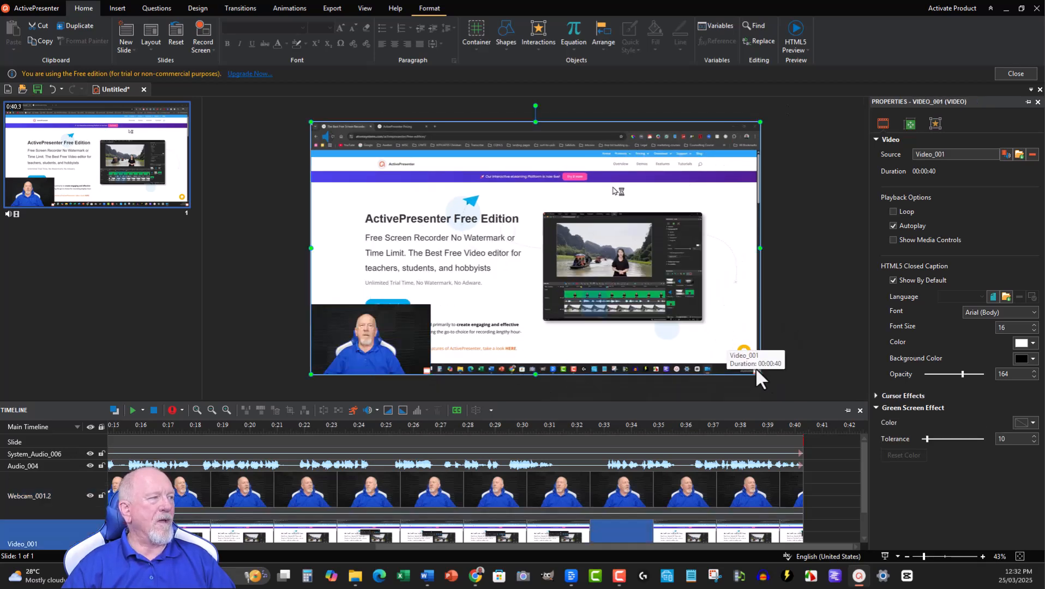
pyautogui.moveTo(760, 375); pyautogui.dragTo(771, 385)
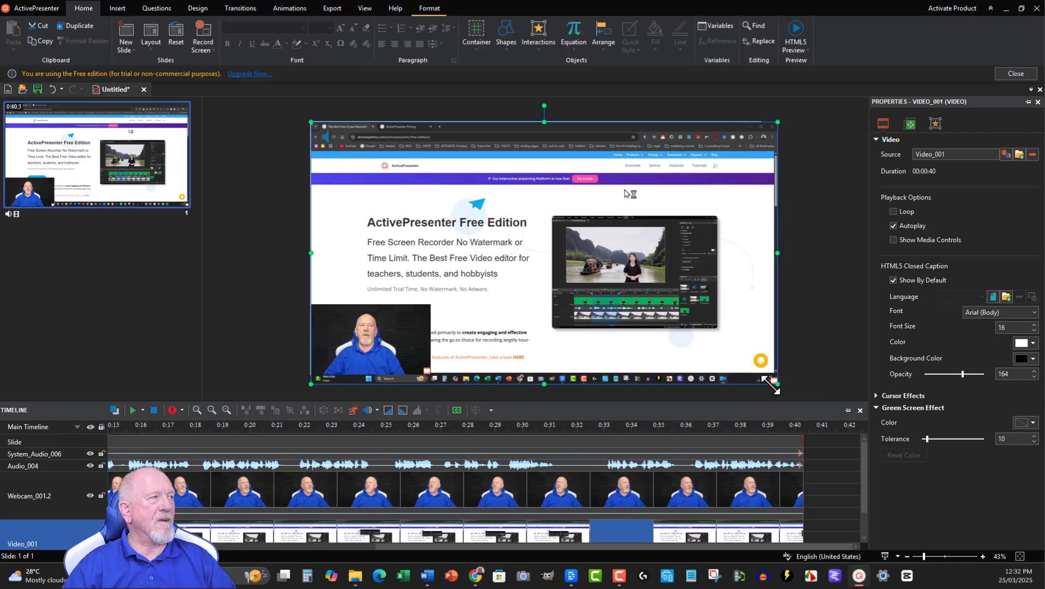
# Step: Enlarge the webcam video from its lower-right corner to cover more of the recorded taskbar, and return to the ActivePresenter Free Edition page in Chrome
pyautogui.click(384, 349)
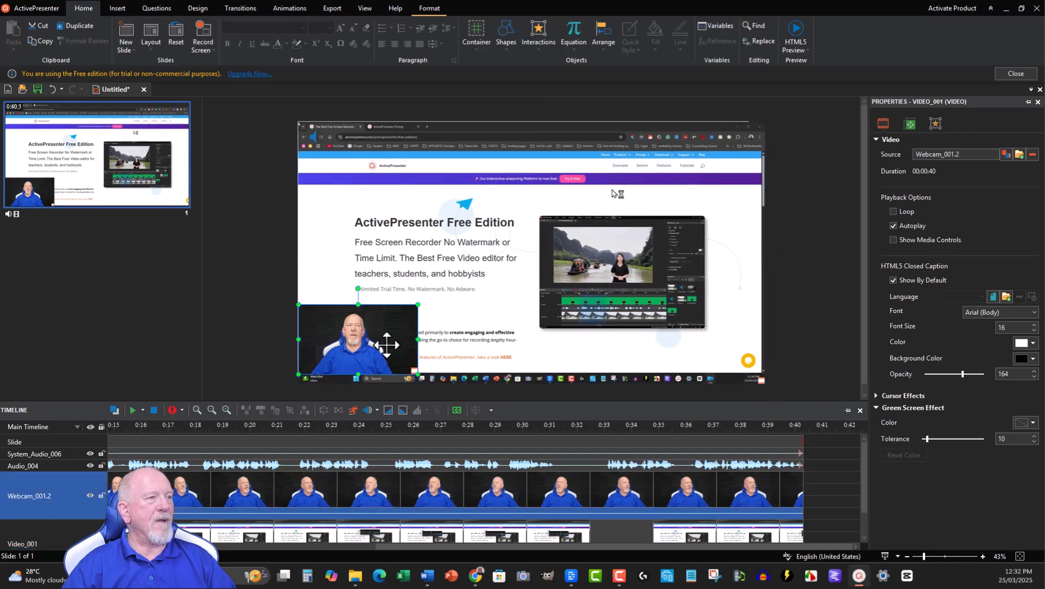
pyautogui.moveTo(419, 376); pyautogui.dragTo(436, 393)
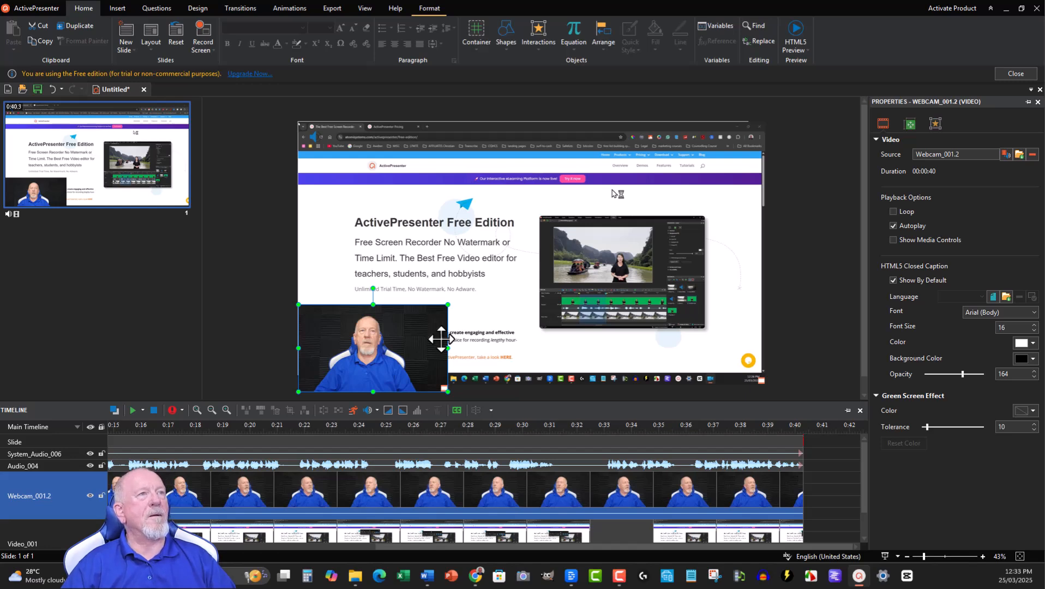
pyautogui.click(1004, 7)
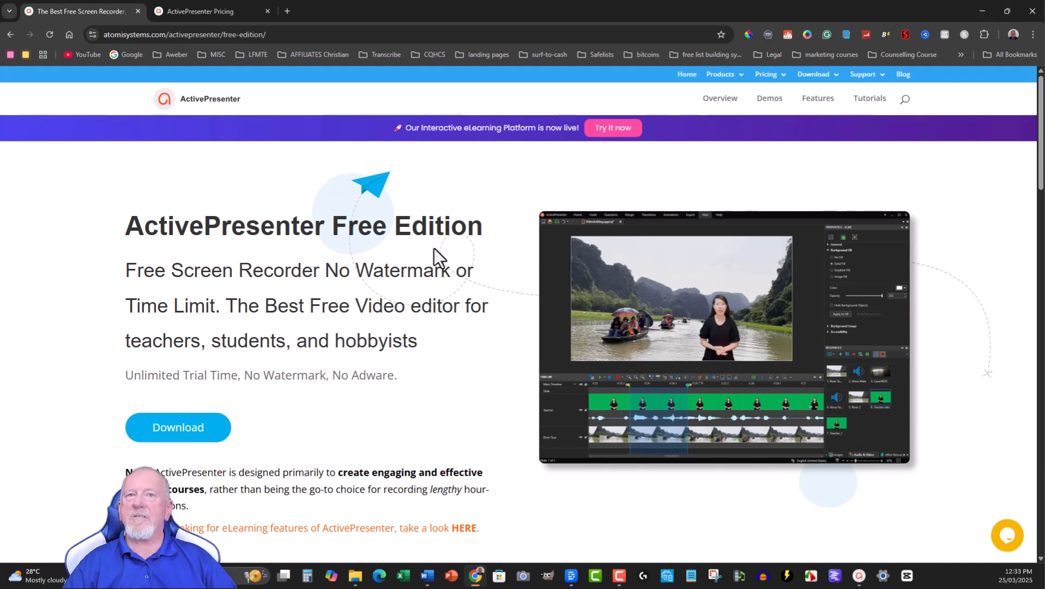